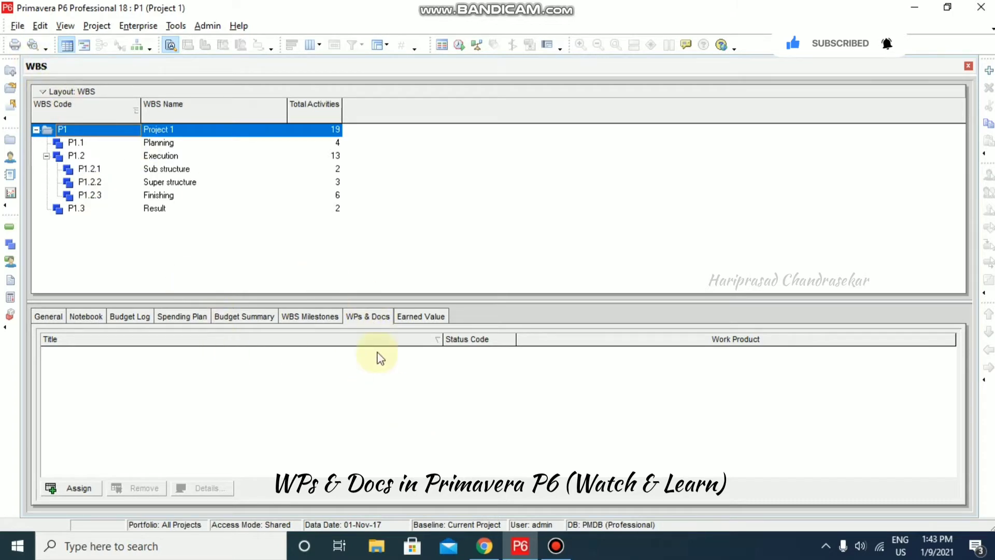
Step: Open the Project menu to reach the list of project views
{"action": "left_click", "coordinate": [97, 26]}
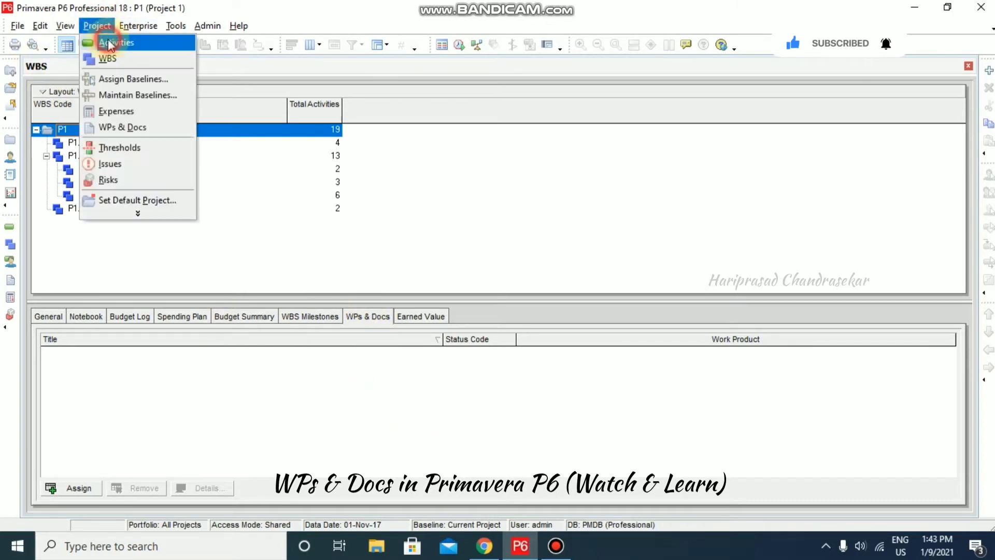
Step: Open the Activities window for Project 1 alongside the WBS view
{"action": "left_click", "coordinate": [111, 40]}
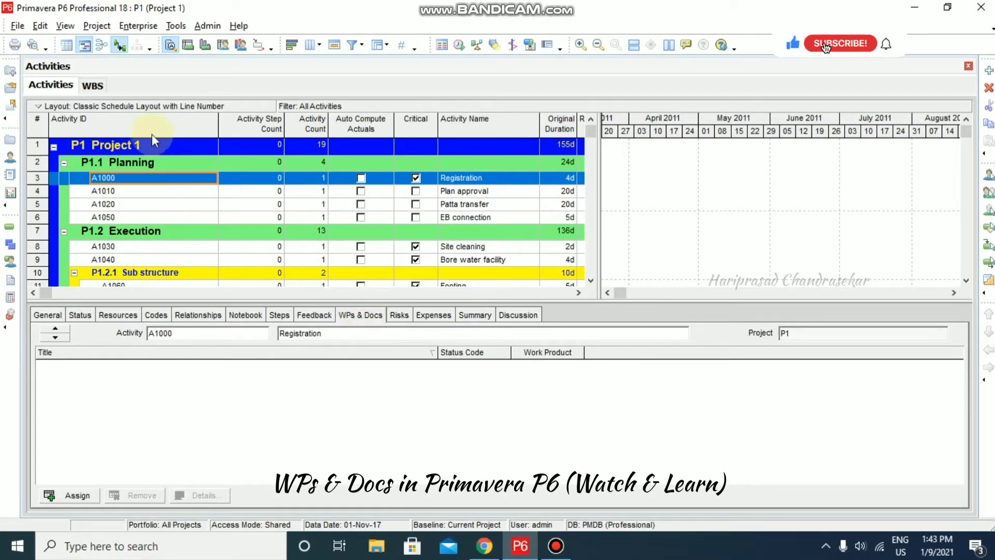
{"action": "left_click", "coordinate": [93, 86]}
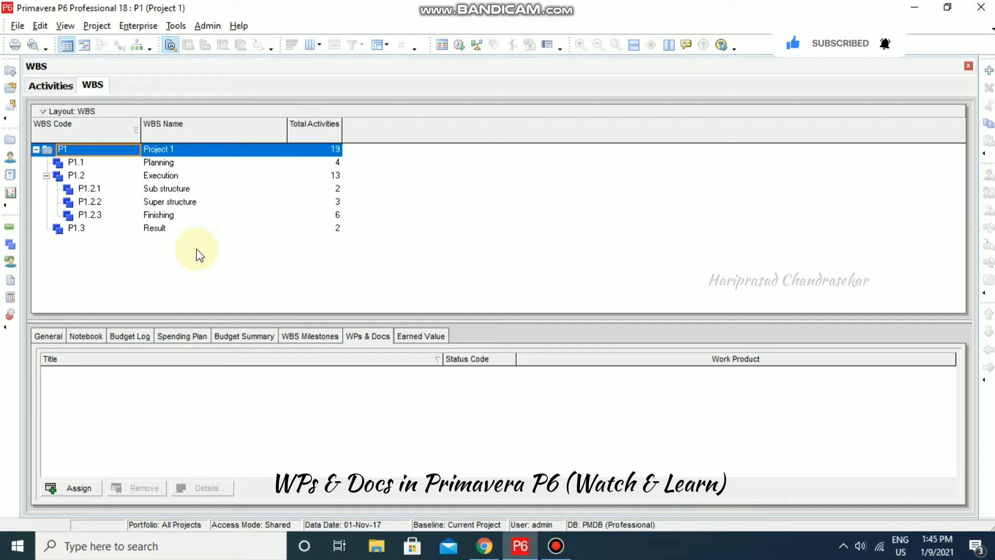
Step: Switch between the WBS and Activities views and select activity A1010 Plan approval
{"action": "left_click", "coordinate": [50, 85]}
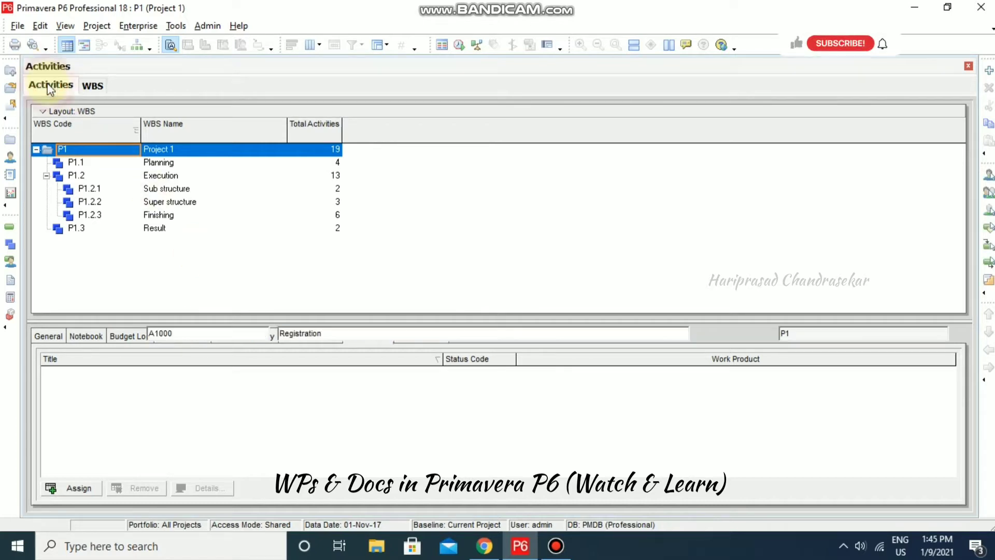
{"action": "left_click", "coordinate": [93, 85]}
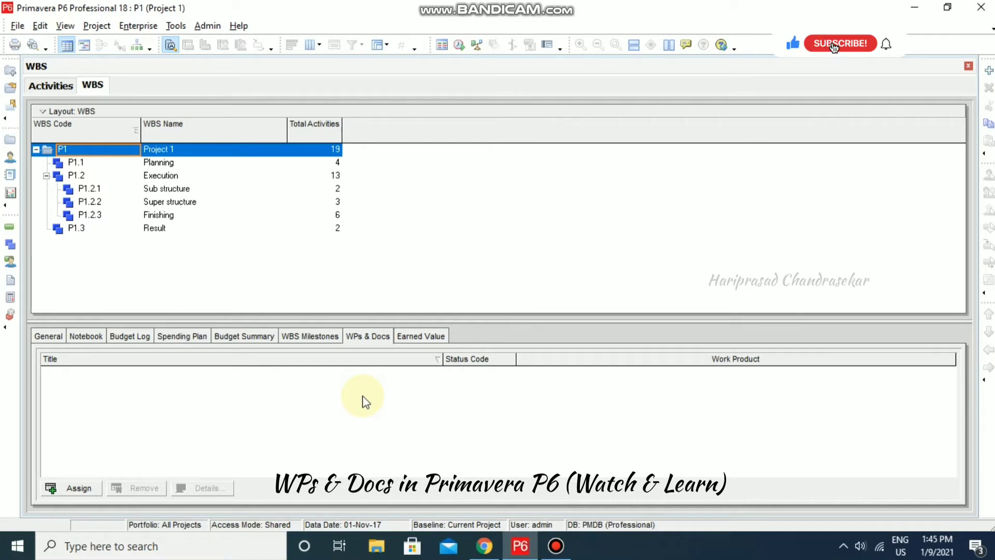
{"action": "left_click", "coordinate": [56, 86]}
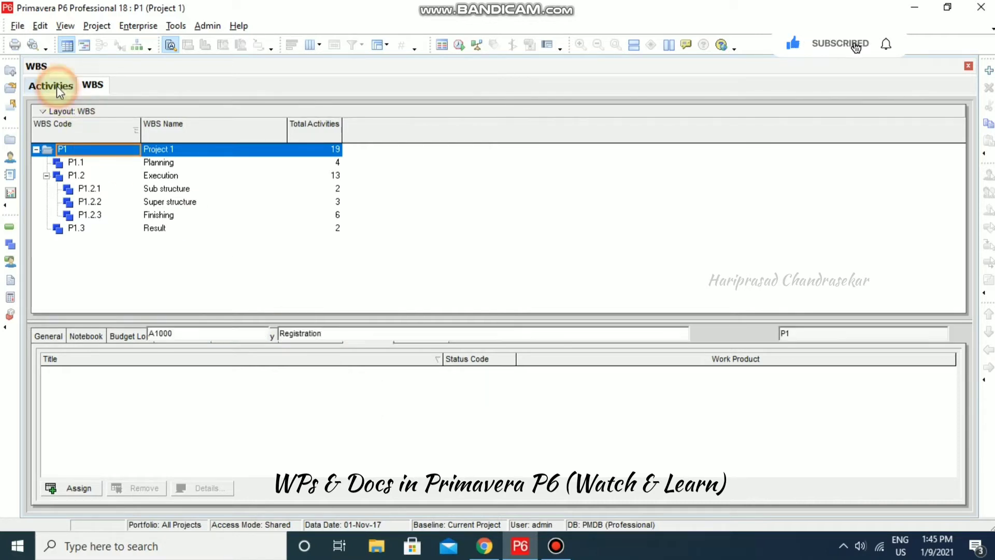
{"action": "left_click", "coordinate": [175, 191]}
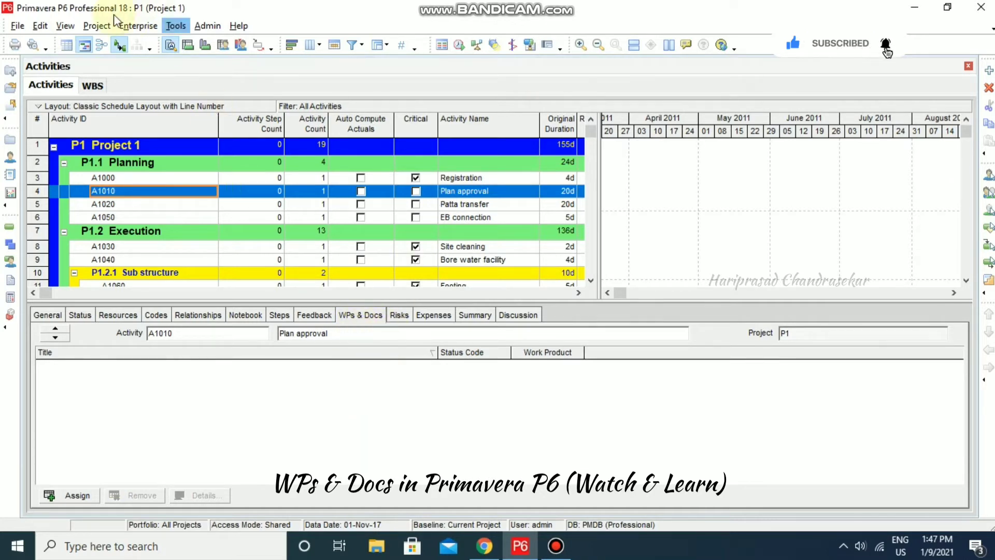
{"action": "left_click", "coordinate": [97, 26]}
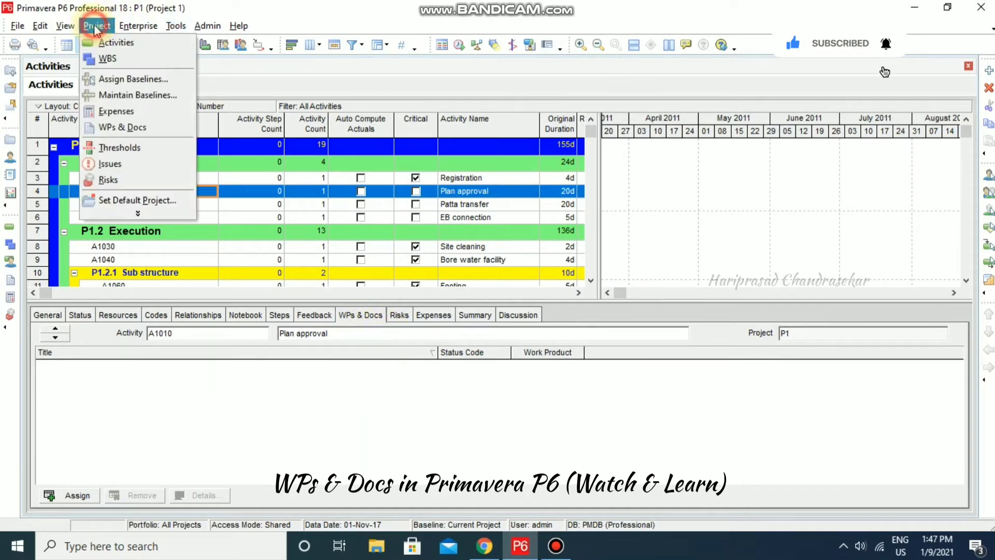
Step: In WPs & Docs, add a document titled Doc1 with reference number 1001
{"action": "left_click", "coordinate": [131, 129]}
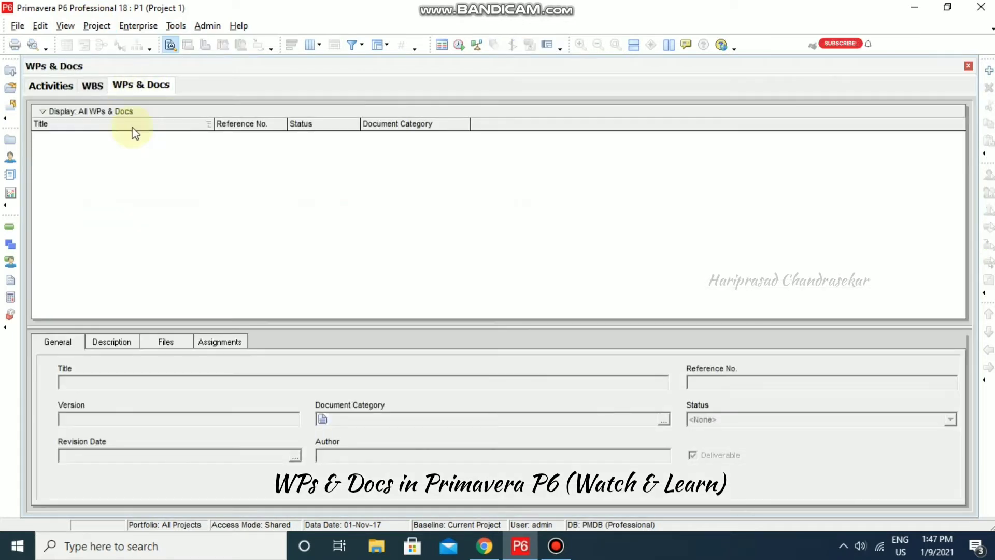
{"action": "left_click", "coordinate": [988, 72]}
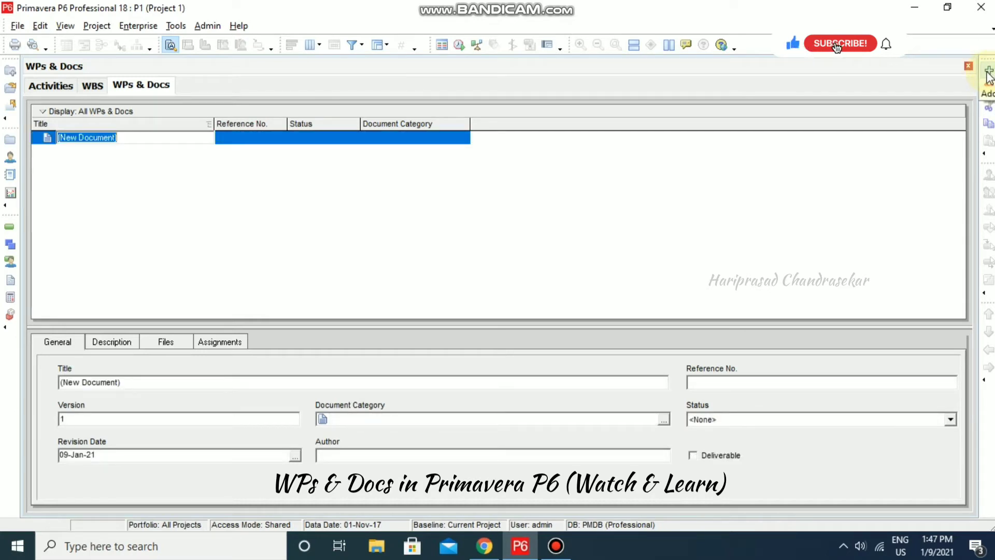
{"action": "type", "text": "Dic"}
{"action": "key", "text": "BackSpace"}
{"action": "key", "text": "BackSpace"}
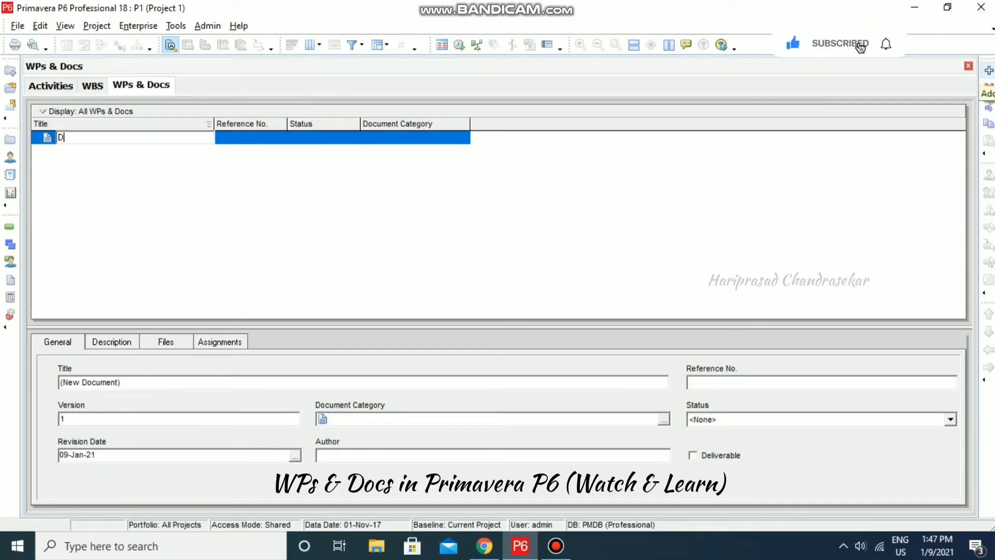
{"action": "type", "text": "oc1"}
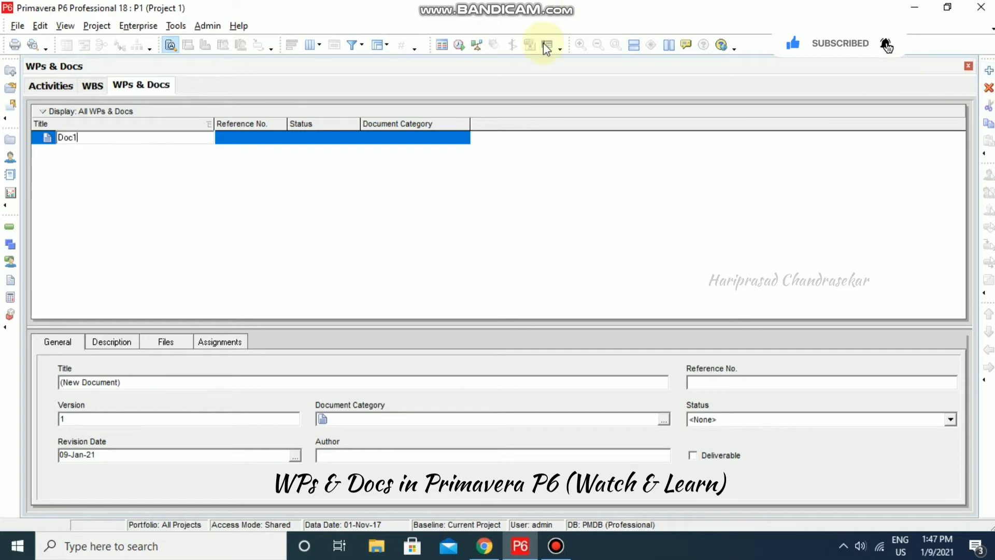
{"action": "left_click", "coordinate": [269, 136]}
{"action": "type", "text": "1001"}
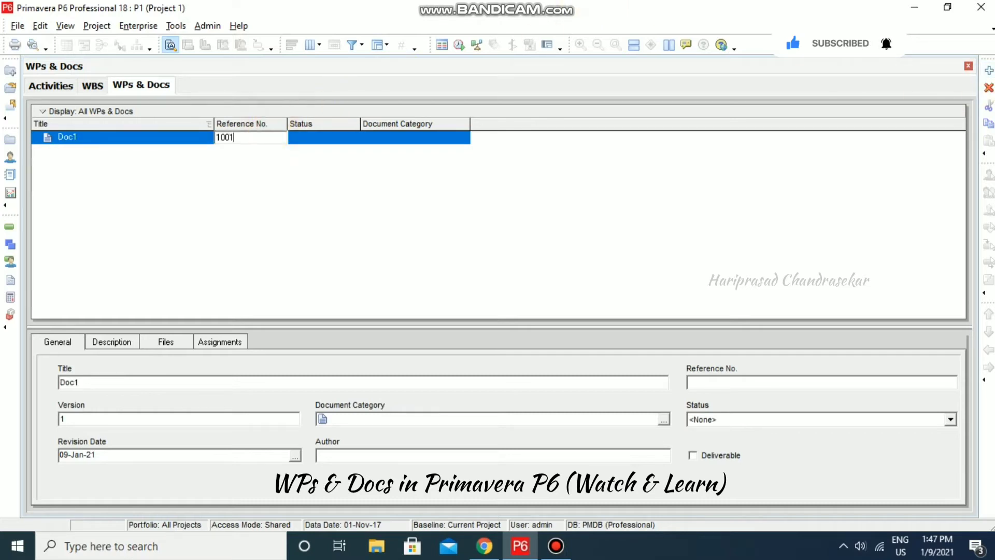
{"action": "left_click", "coordinate": [324, 138]}
{"action": "left_click", "coordinate": [351, 138]}
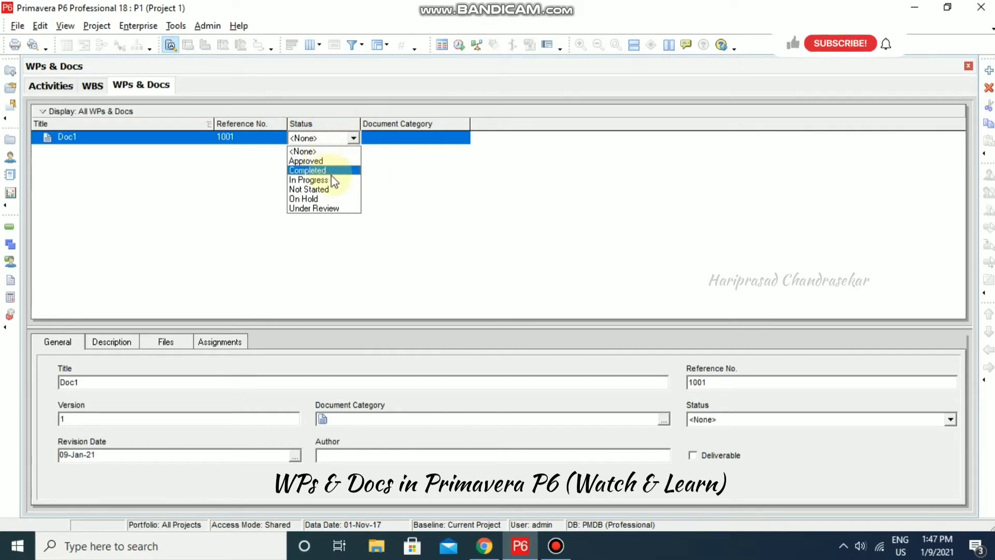
Step: Set Doc1's status to Under Review and browse document categories without choosing one
{"action": "left_click", "coordinate": [328, 209]}
{"action": "left_click", "coordinate": [452, 140]}
{"action": "left_click", "coordinate": [458, 139]}
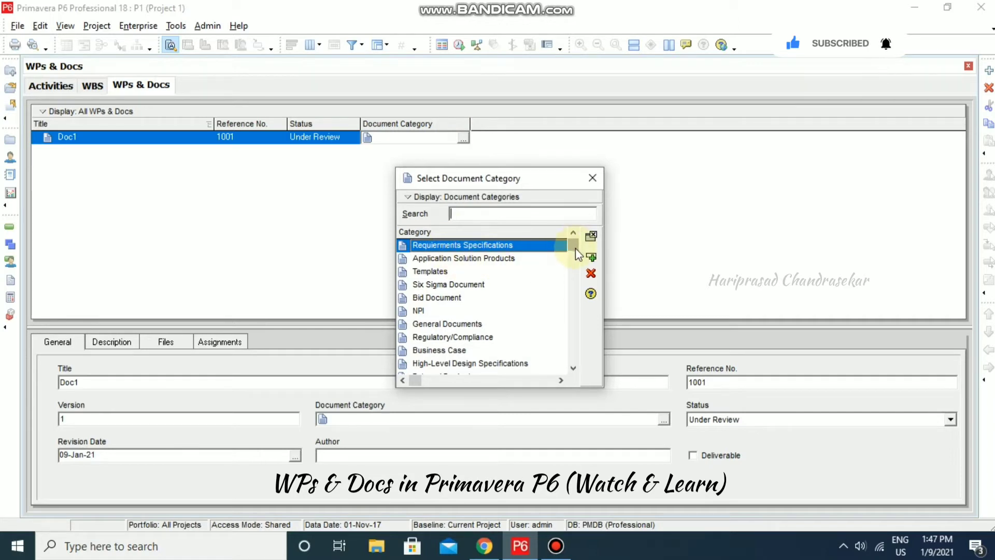
{"action": "mouse_move", "coordinate": [575, 248]}
{"action": "left_mouse_down"}
{"action": "mouse_move", "coordinate": [565, 364]}
{"action": "mouse_move", "coordinate": [575, 241]}
{"action": "left_mouse_up"}
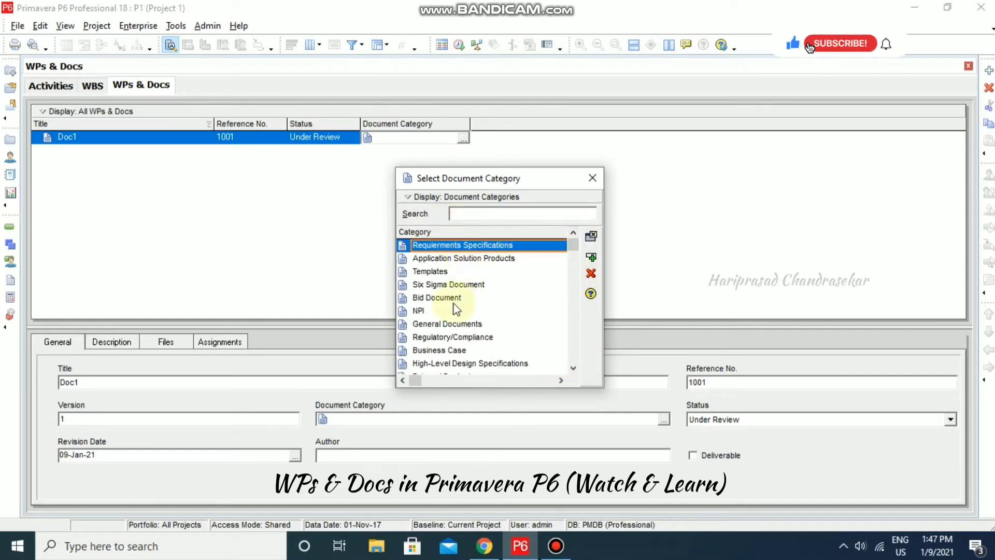
{"action": "left_click", "coordinate": [587, 179]}
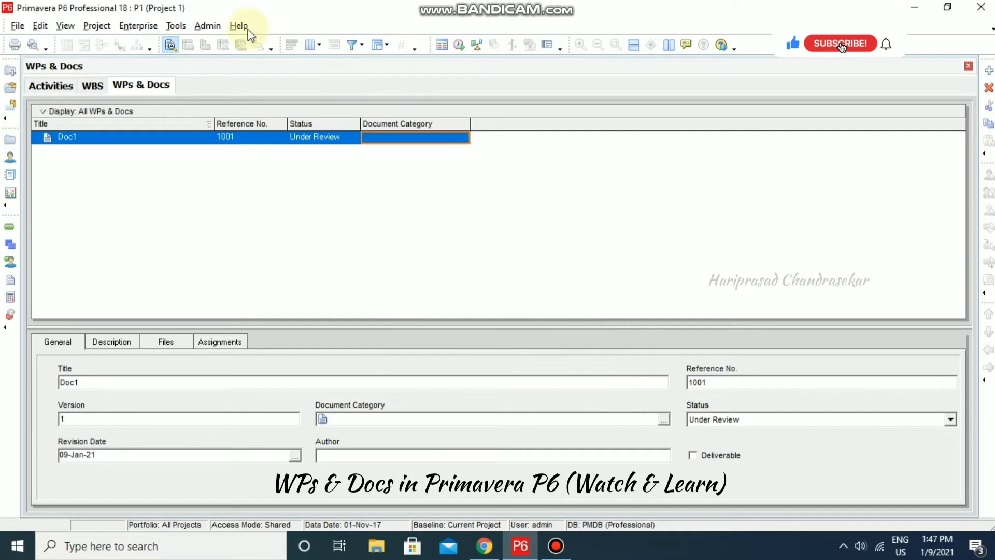
{"action": "left_click", "coordinate": [203, 27]}
Step: Add a new document category named NewConstruction in Admin Categories
{"action": "left_click", "coordinate": [249, 58]}
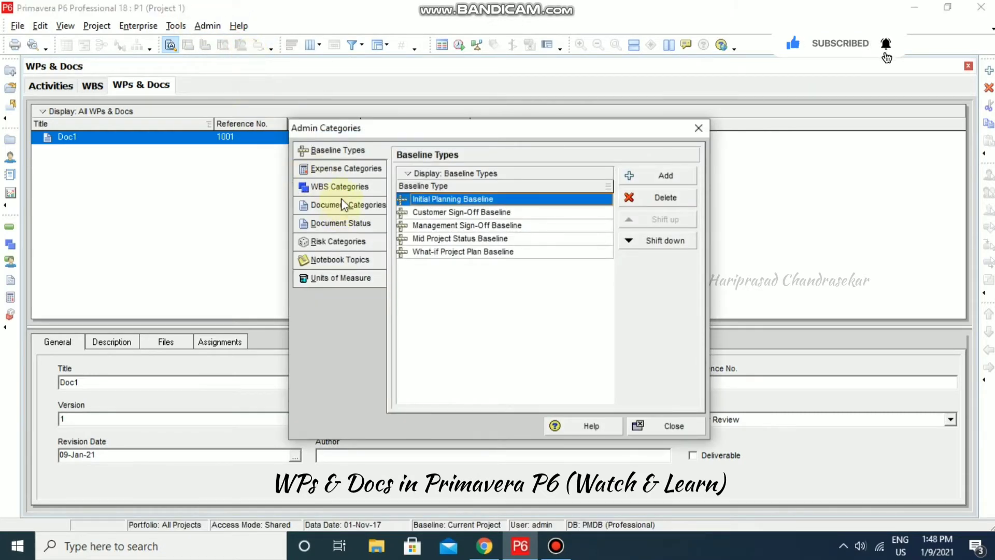
{"action": "left_click", "coordinate": [351, 207]}
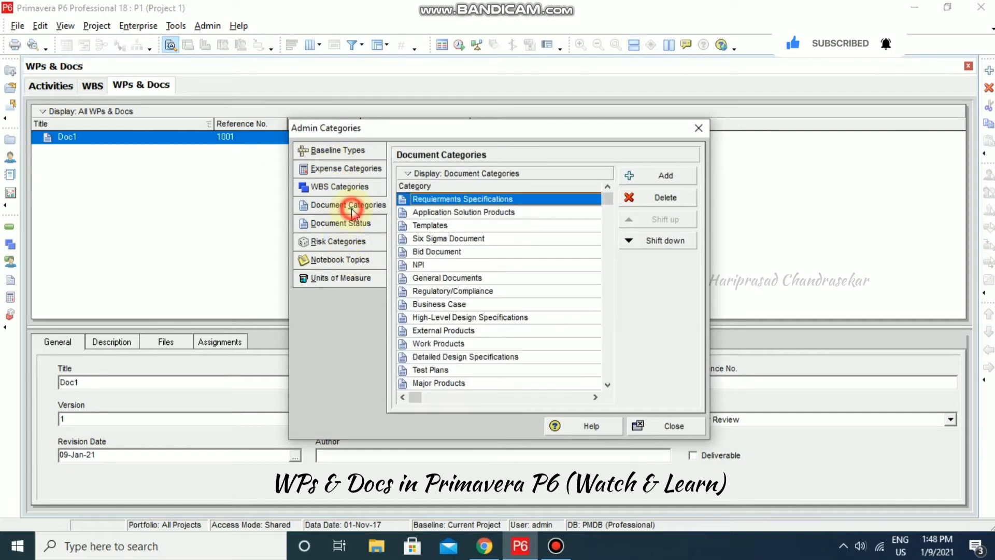
{"action": "left_click", "coordinate": [665, 176]}
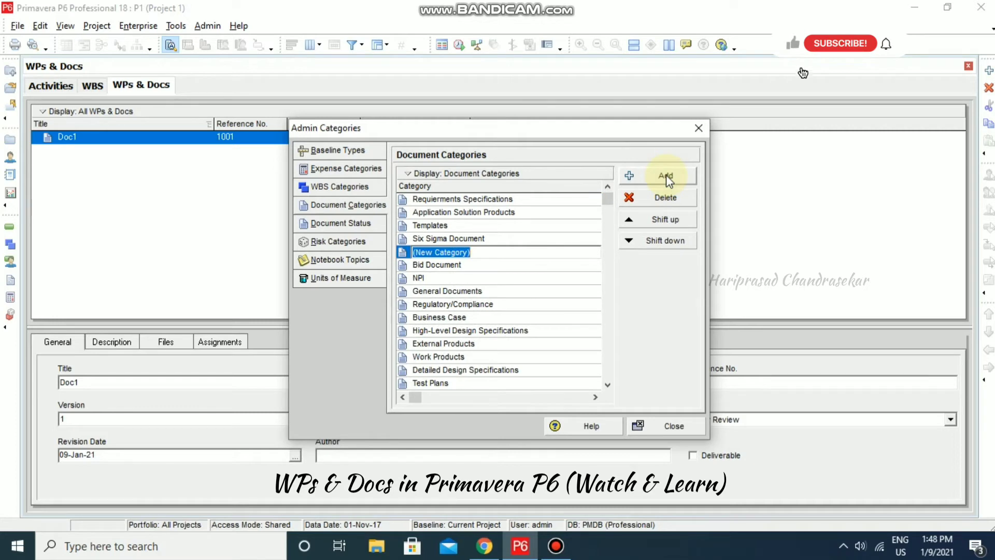
{"action": "type", "text": "NewCo"}
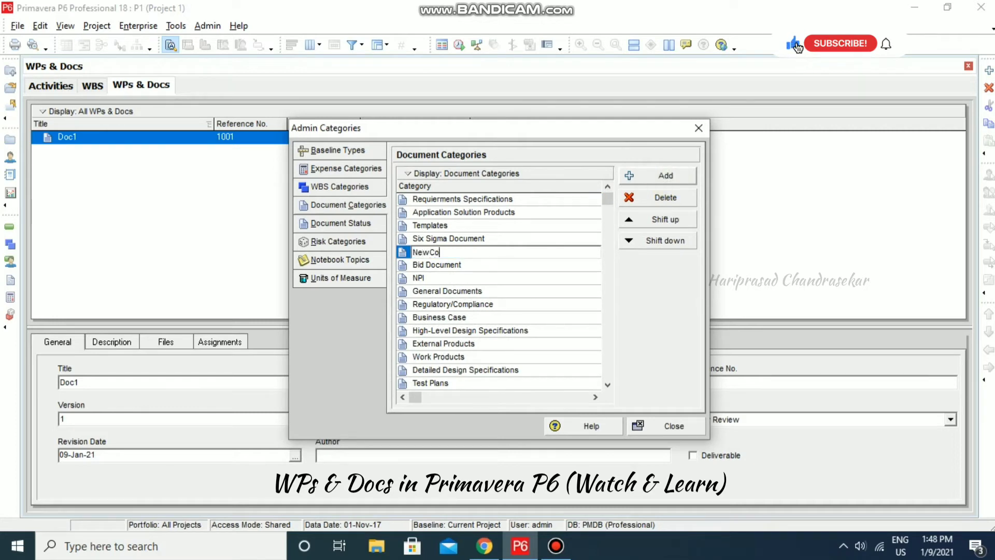
{"action": "type", "text": "nstruction"}
Step: Shift NewConstruction down to the bottom of the document category list
{"action": "left_click", "coordinate": [669, 244]}
{"action": "left_click", "coordinate": [669, 245]}
{"action": "left_click", "coordinate": [670, 245]}
{"action": "left_click", "coordinate": [671, 246]}
{"action": "left_click", "coordinate": [671, 248]}
{"action": "double_click", "coordinate": [667, 245]}
{"action": "left_click", "coordinate": [667, 245]}
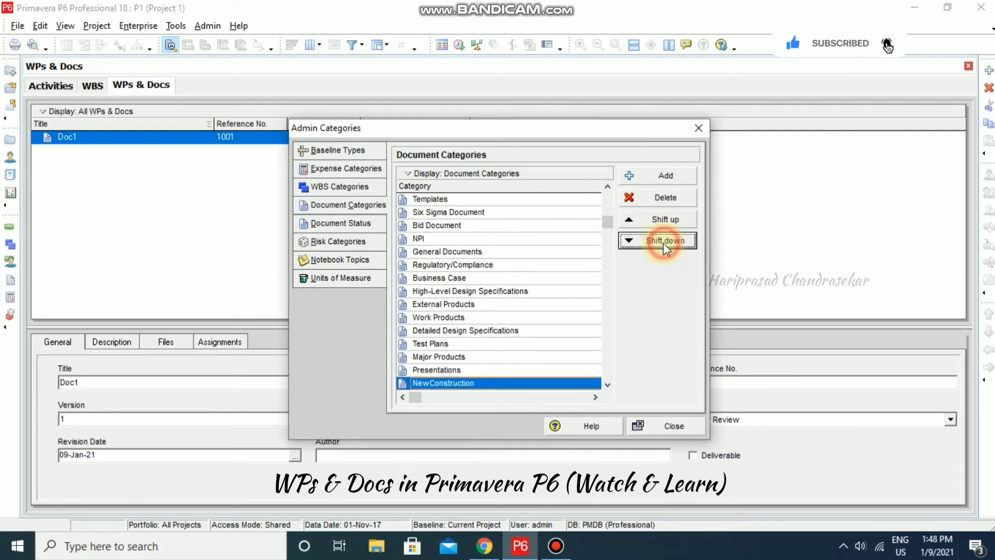
{"action": "double_click", "coordinate": [666, 245]}
{"action": "double_click", "coordinate": [666, 245]}
{"action": "double_click", "coordinate": [666, 245]}
{"action": "double_click", "coordinate": [666, 245]}
{"action": "left_click", "coordinate": [665, 245]}
{"action": "double_click", "coordinate": [665, 245]}
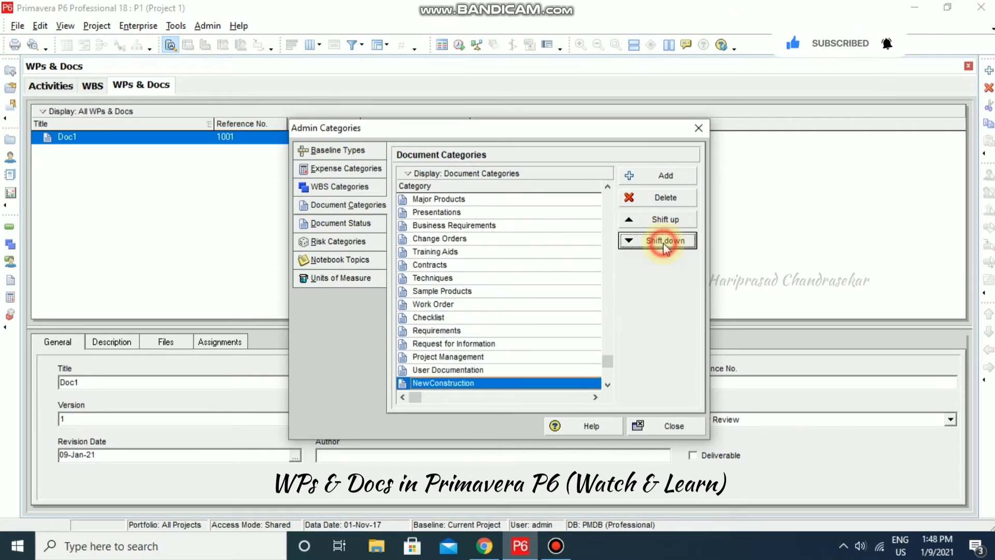
{"action": "double_click", "coordinate": [666, 244]}
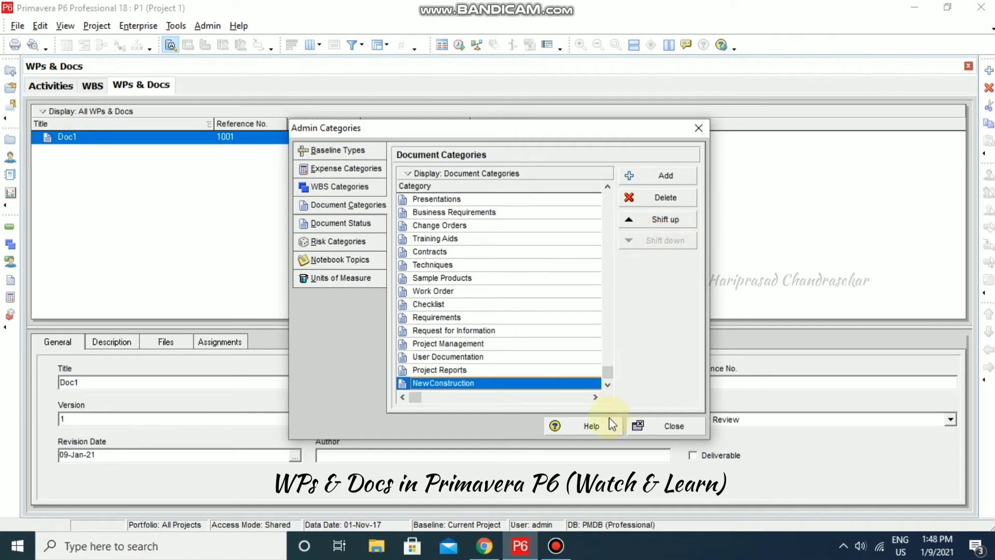
{"action": "left_click", "coordinate": [668, 426]}
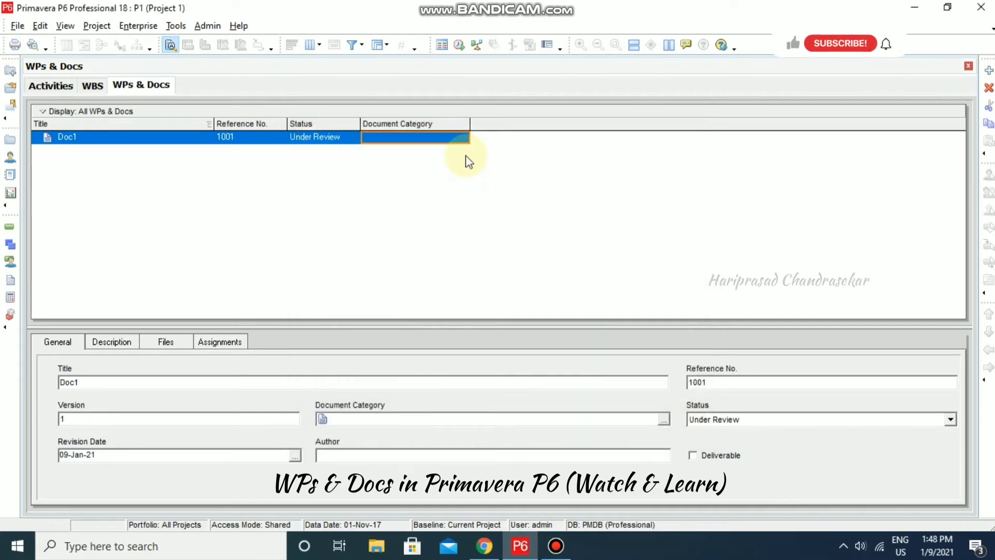
Step: Assign the NewConstruction document category to Doc1
{"action": "left_click", "coordinate": [461, 137]}
{"action": "left_click", "coordinate": [463, 137]}
{"action": "left_click_drag", "start_coordinate": [575, 248], "coordinate": [592, 365]}
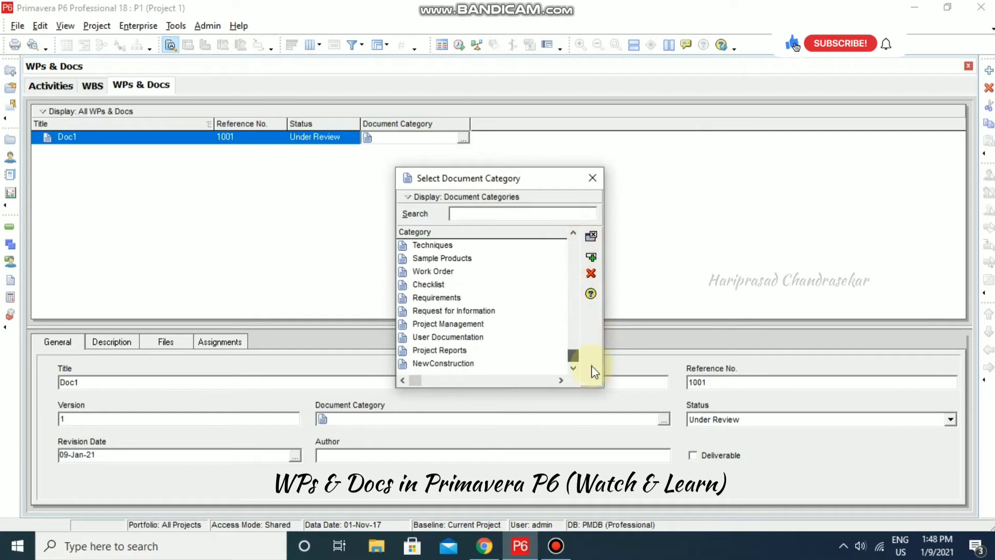
{"action": "left_click", "coordinate": [495, 363]}
{"action": "double_click", "coordinate": [502, 363]}
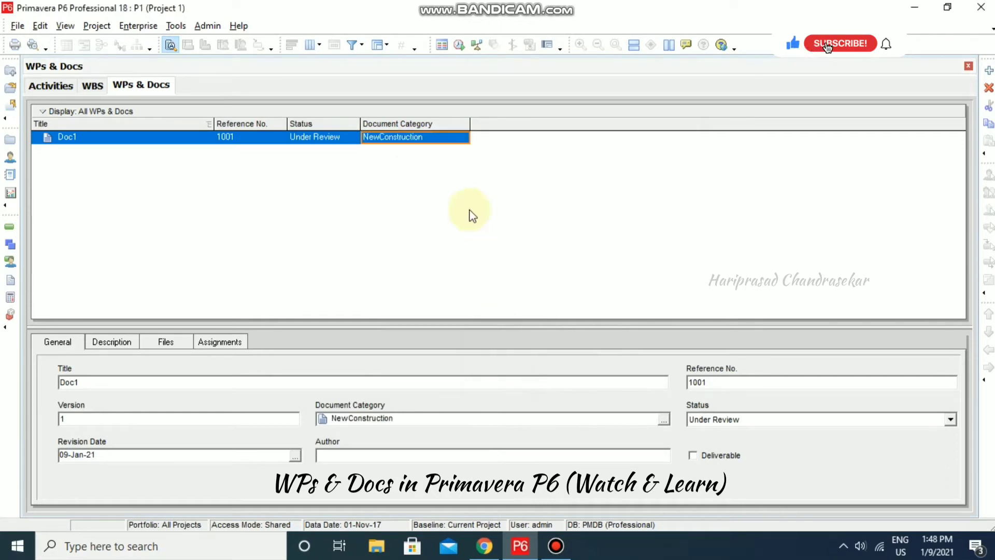
{"action": "left_click", "coordinate": [463, 138]}
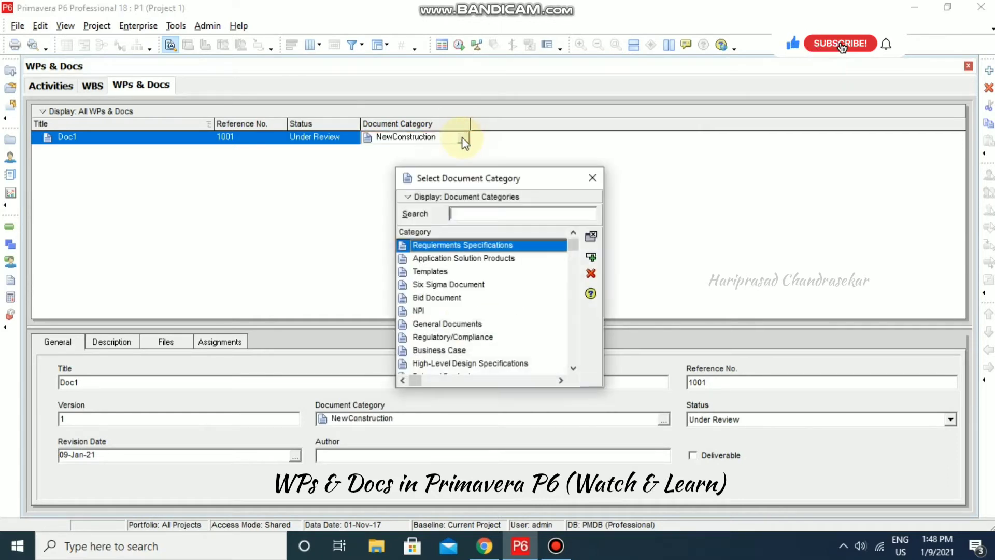
{"action": "left_click", "coordinate": [591, 259]}
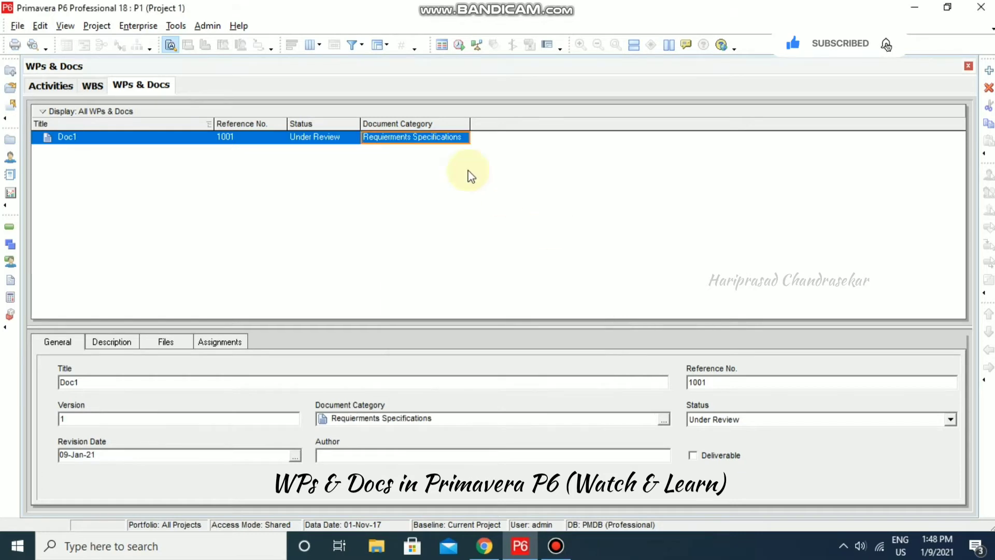
{"action": "left_click", "coordinate": [465, 138]}
{"action": "left_click_drag", "start_coordinate": [574, 239], "coordinate": [581, 374]}
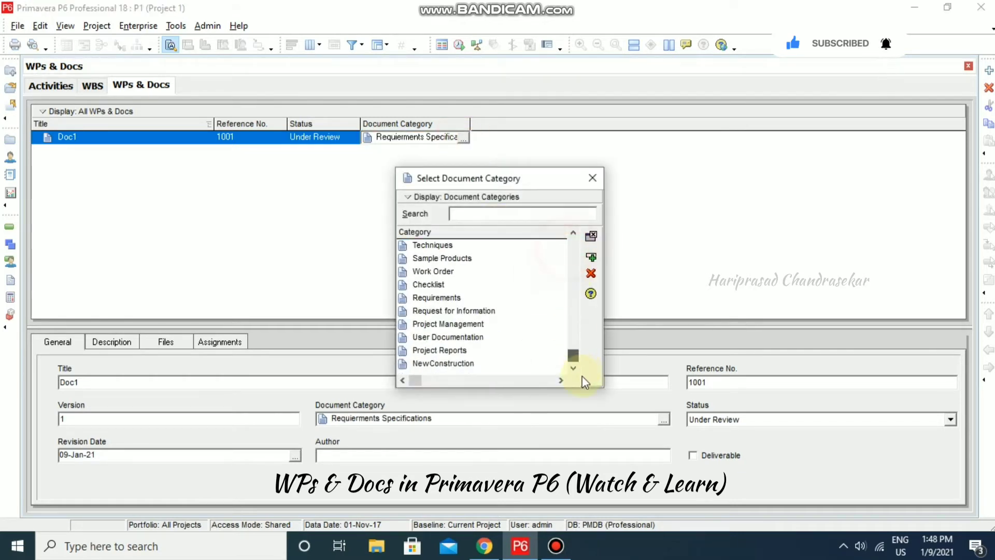
{"action": "left_click", "coordinate": [486, 366]}
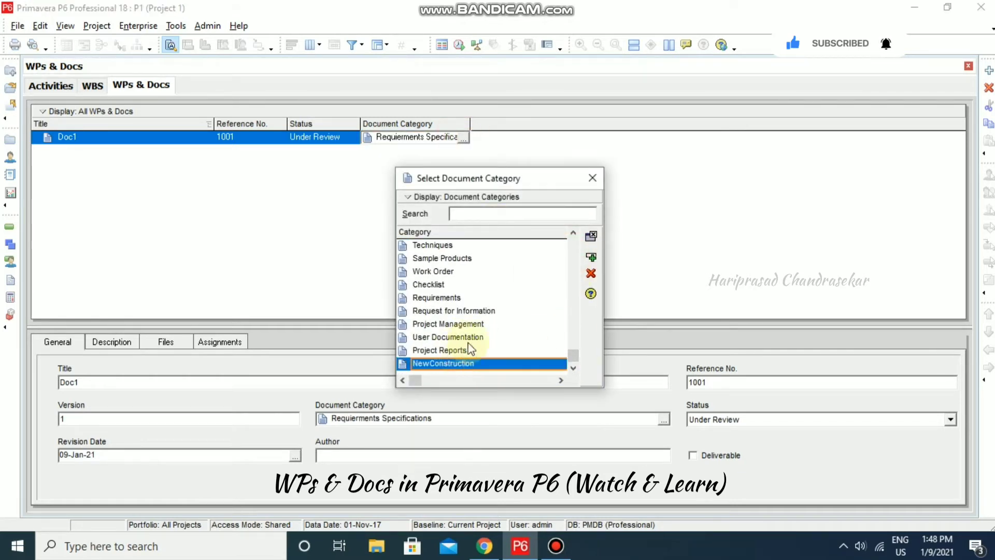
{"action": "left_click", "coordinate": [592, 258]}
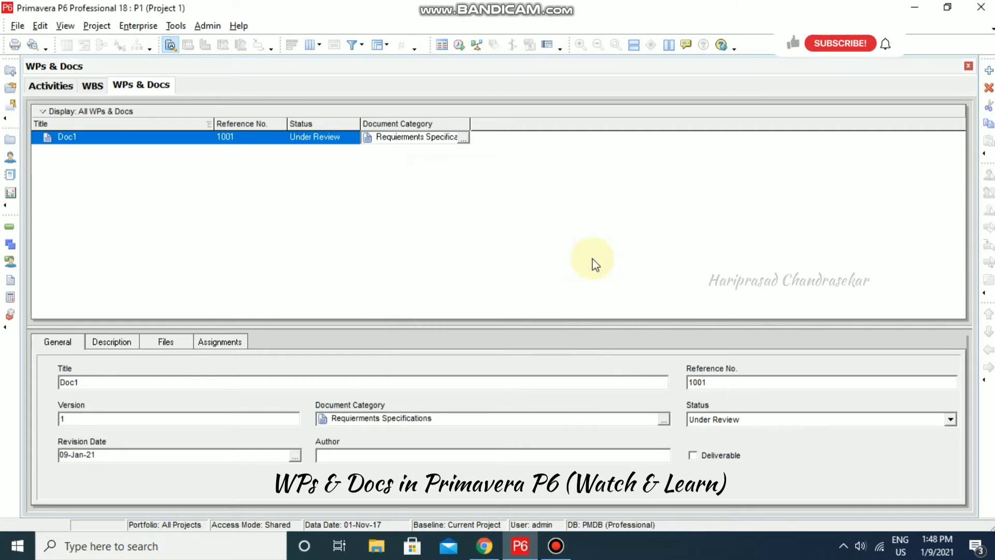
{"action": "left_click", "coordinate": [208, 25]}
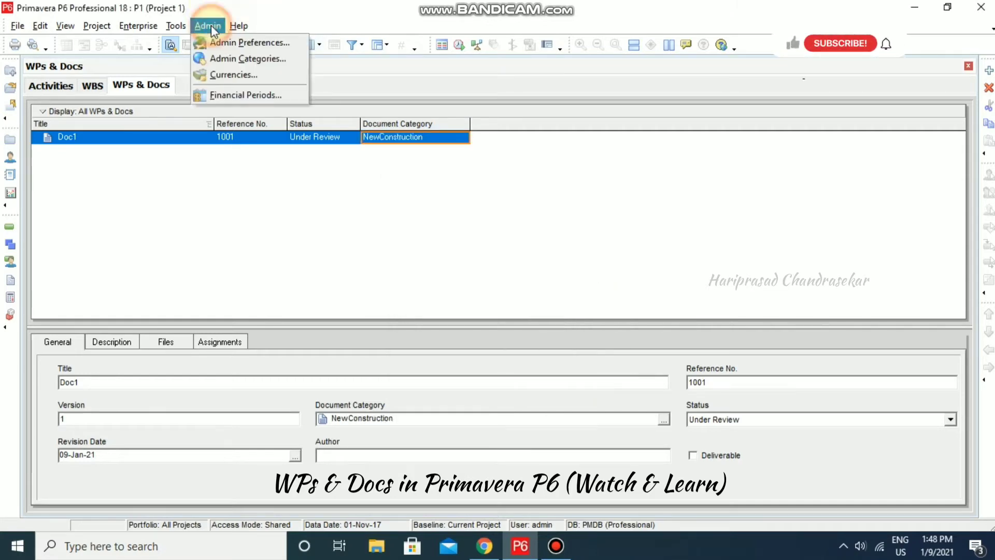
{"action": "left_click", "coordinate": [242, 59]}
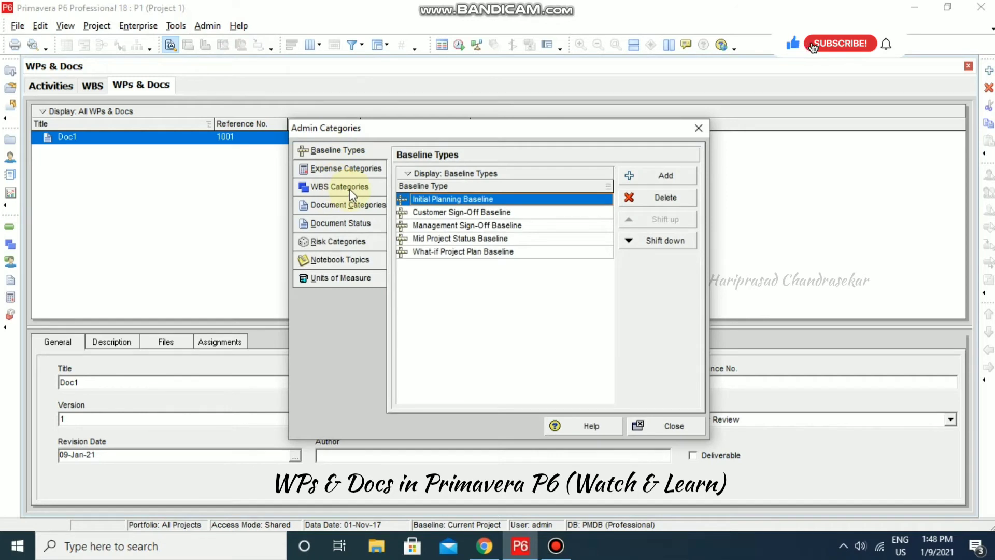
{"action": "left_click", "coordinate": [356, 205]}
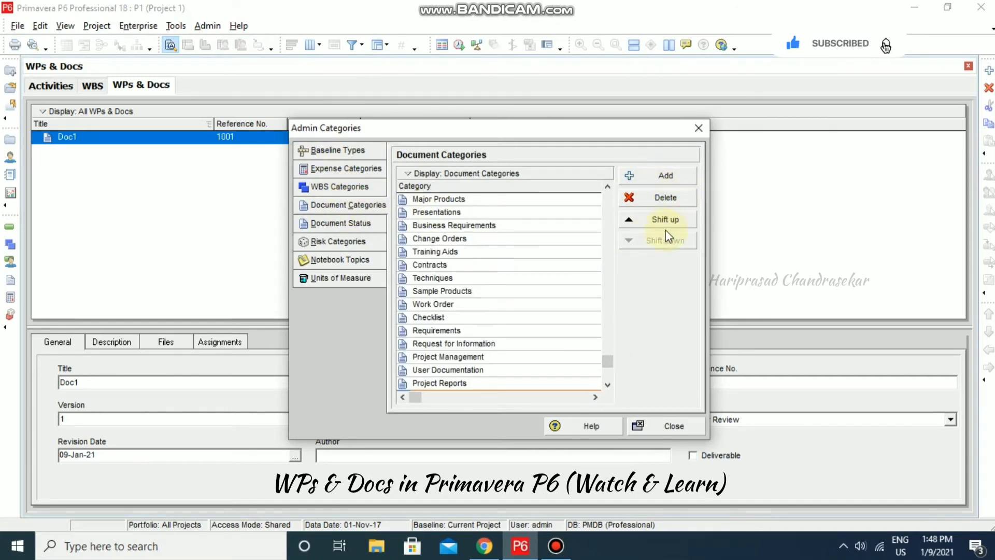
{"action": "left_click", "coordinate": [653, 424]}
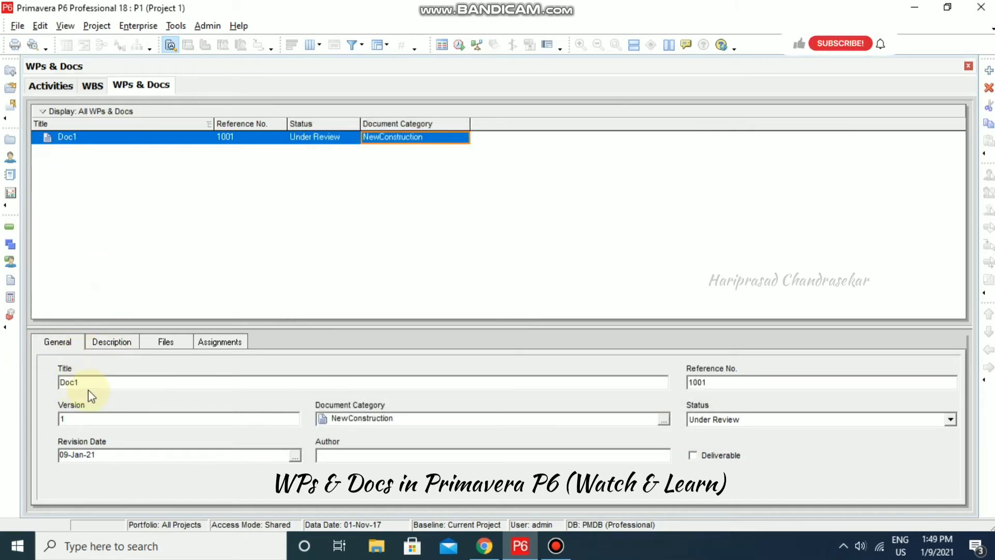
Step: Set Doc1's version number to 1
{"action": "left_click", "coordinate": [187, 418]}
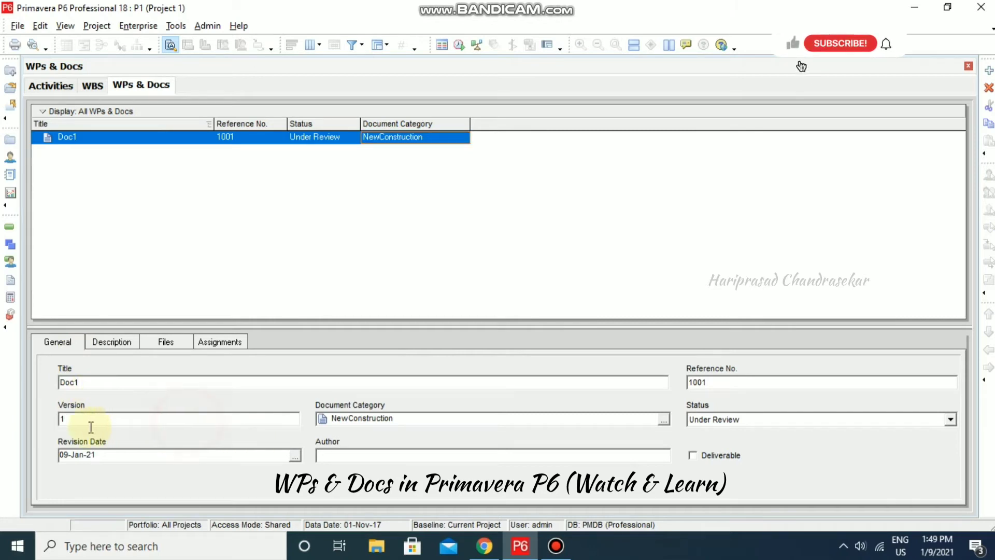
{"action": "left_click_drag", "start_coordinate": [91, 427], "coordinate": [51, 427]}
{"action": "type", "text": "2"}
{"action": "left_click_drag", "start_coordinate": [93, 420], "coordinate": [52, 428]}
{"action": "type", "text": "1"}
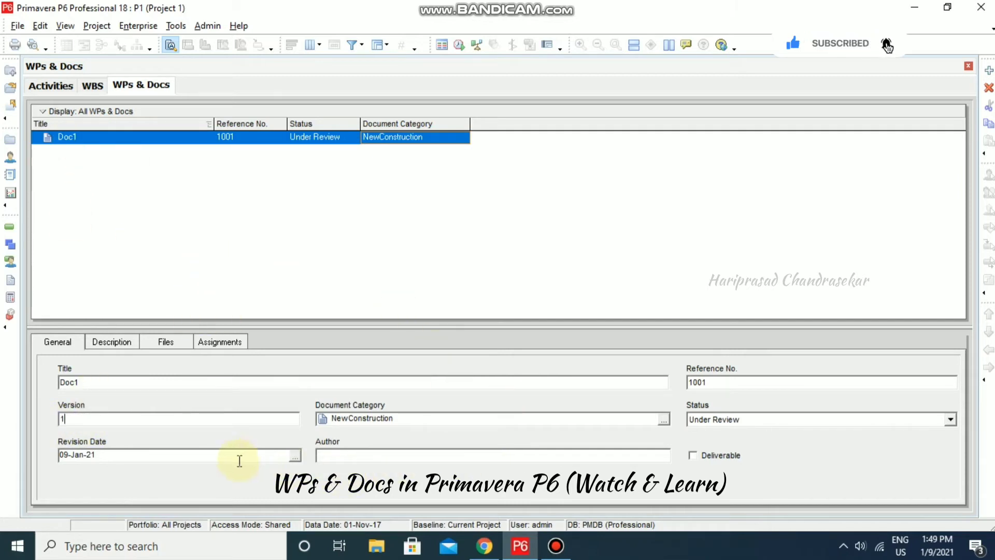
Step: Set revision date 10-Jan-21, enter the author, and flag Doc1 as a deliverable
{"action": "left_click", "coordinate": [295, 455]}
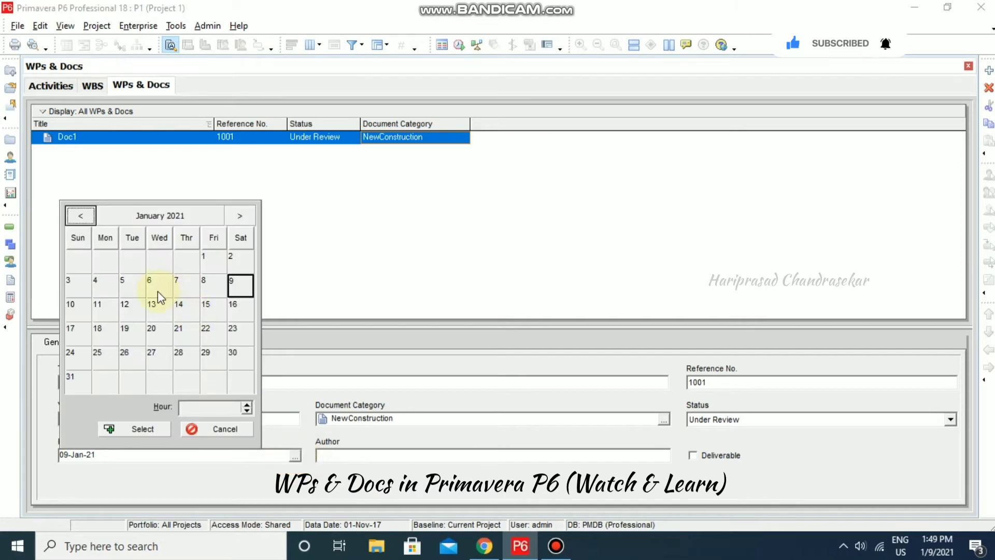
{"action": "left_click", "coordinate": [76, 307]}
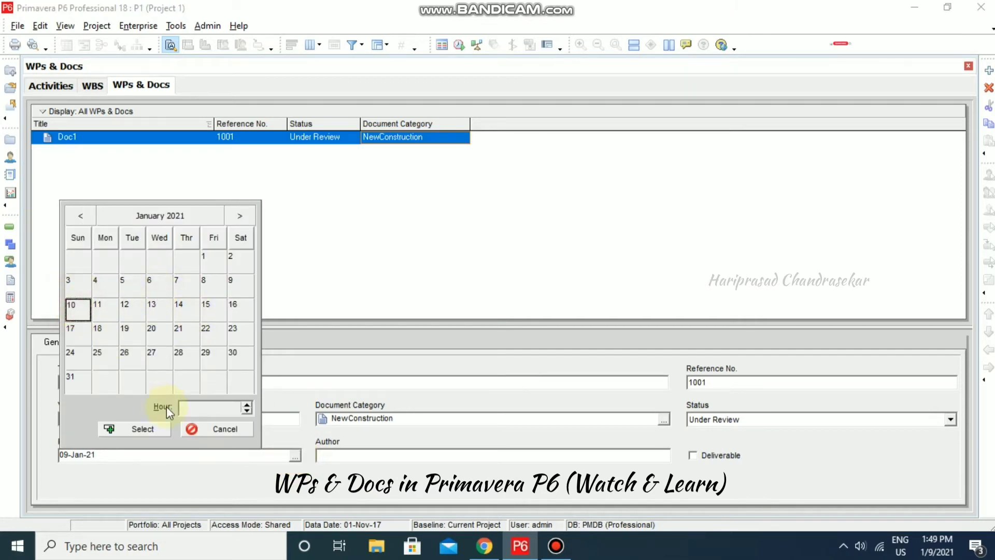
{"action": "left_click", "coordinate": [155, 427]}
{"action": "left_click", "coordinate": [559, 457]}
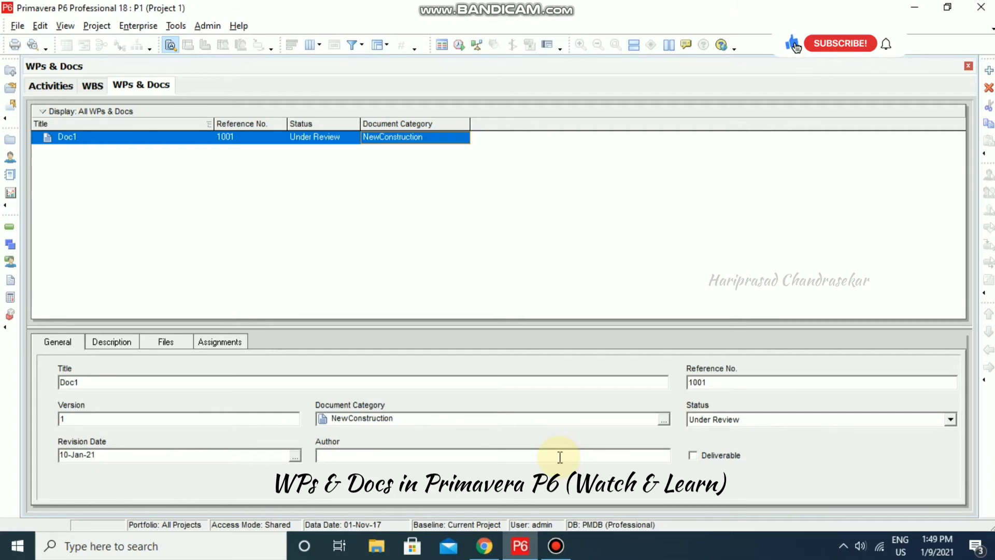
{"action": "type", "text": "GM"}
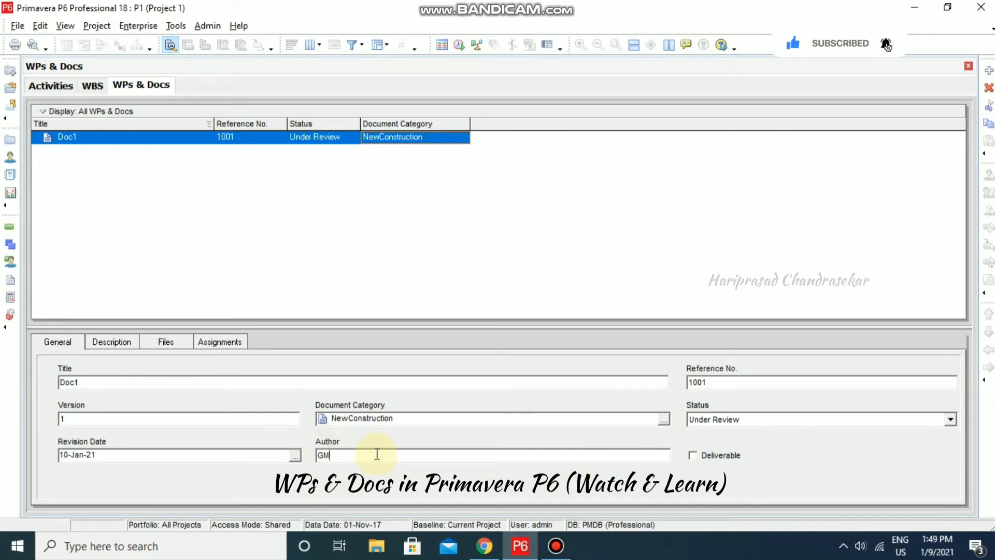
{"action": "left_click", "coordinate": [694, 456]}
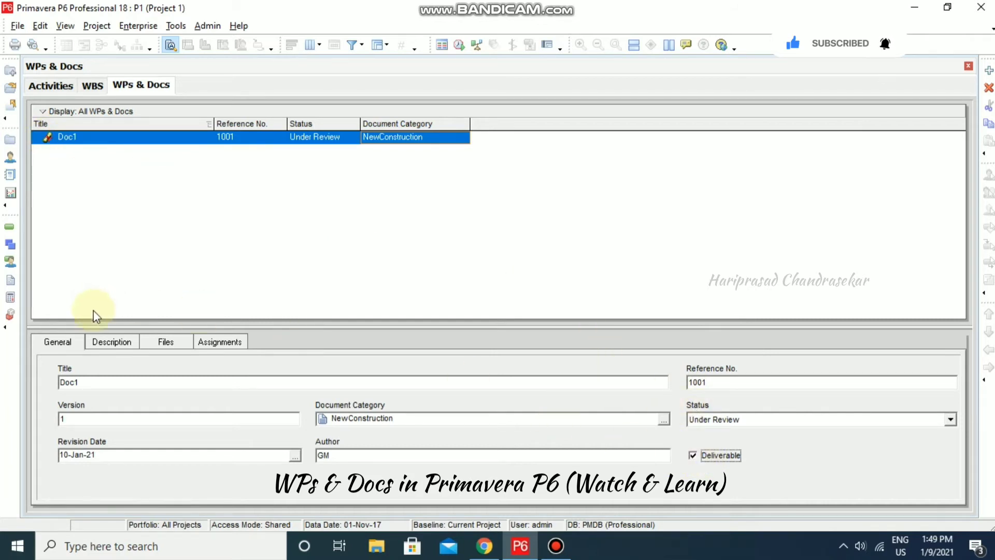
Step: Give Doc1 the description 'This project going to start on next month.'
{"action": "left_click", "coordinate": [121, 343]}
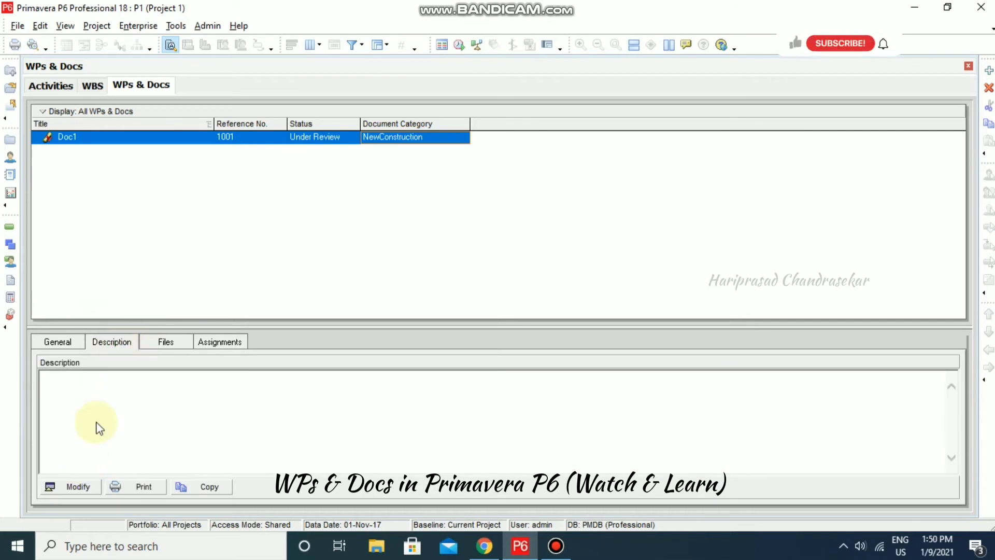
{"action": "left_click", "coordinate": [78, 485]}
{"action": "left_click", "coordinate": [140, 101]}
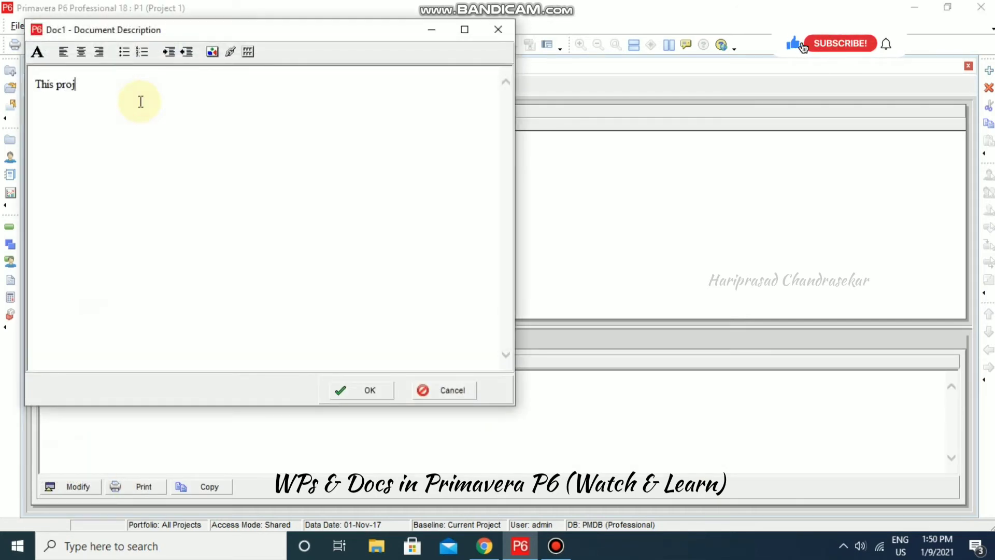
{"action": "type", "text": "This project going to start on next month."}
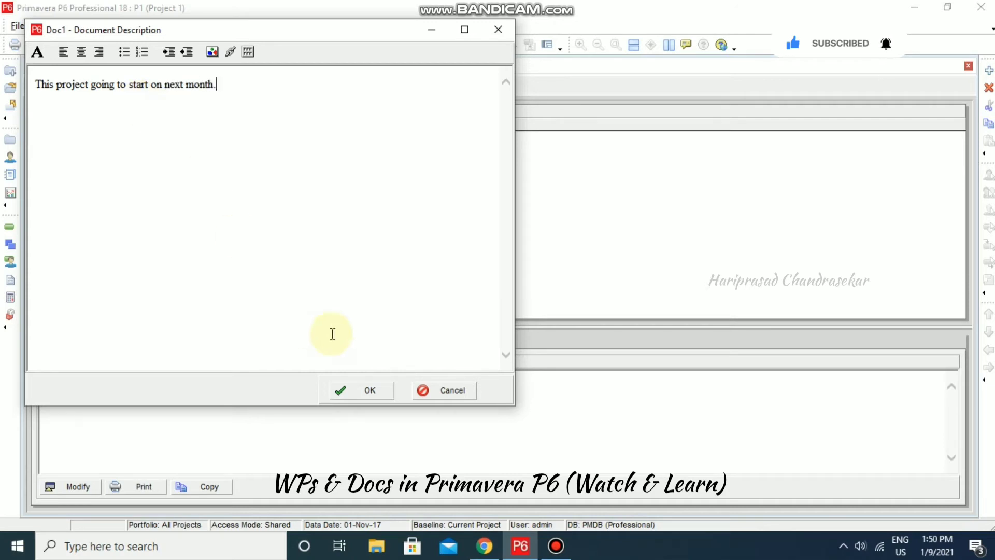
{"action": "left_click", "coordinate": [362, 390]}
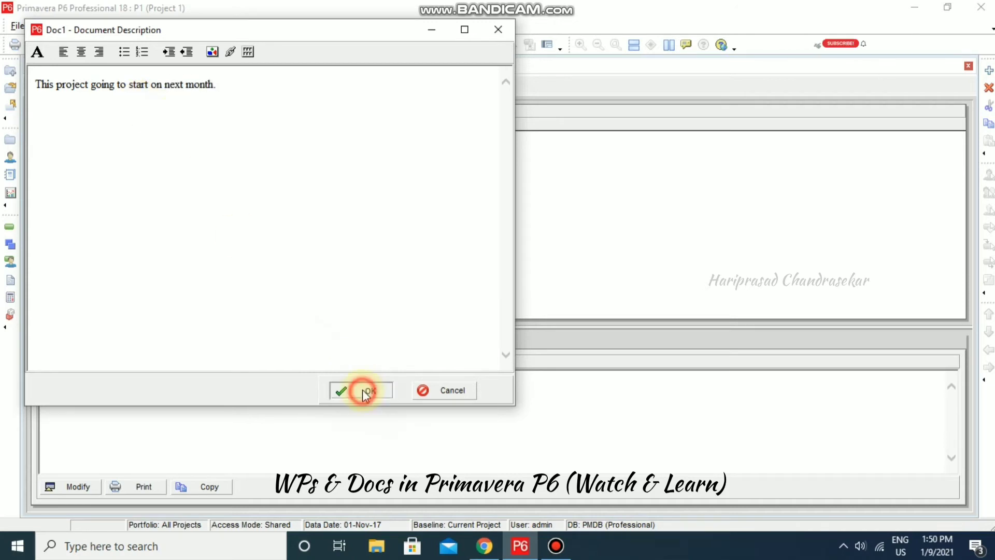
{"action": "left_click", "coordinate": [178, 346]}
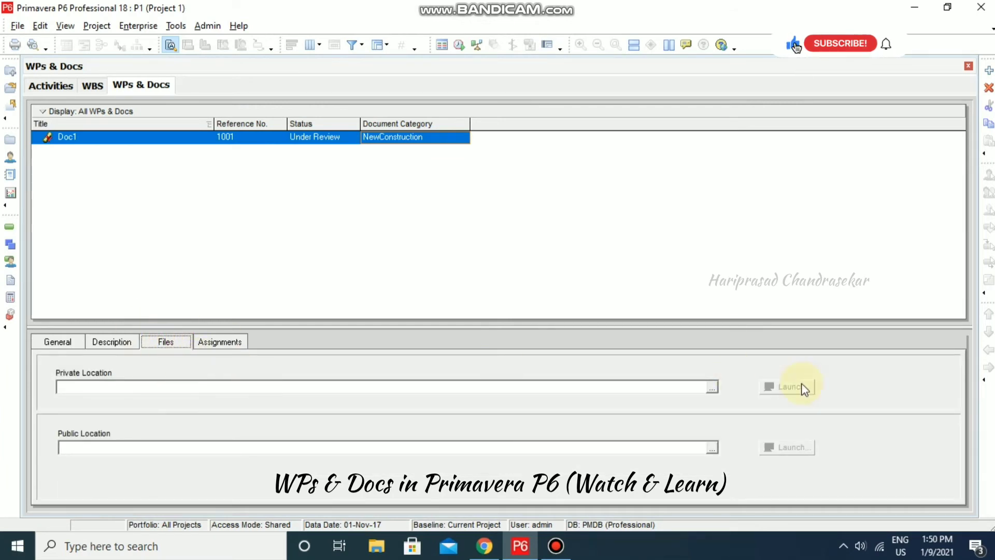
Step: Link Doc1's private location to Desktop\GlobalChange.txt and verify it opens in Notepad
{"action": "left_click", "coordinate": [712, 387]}
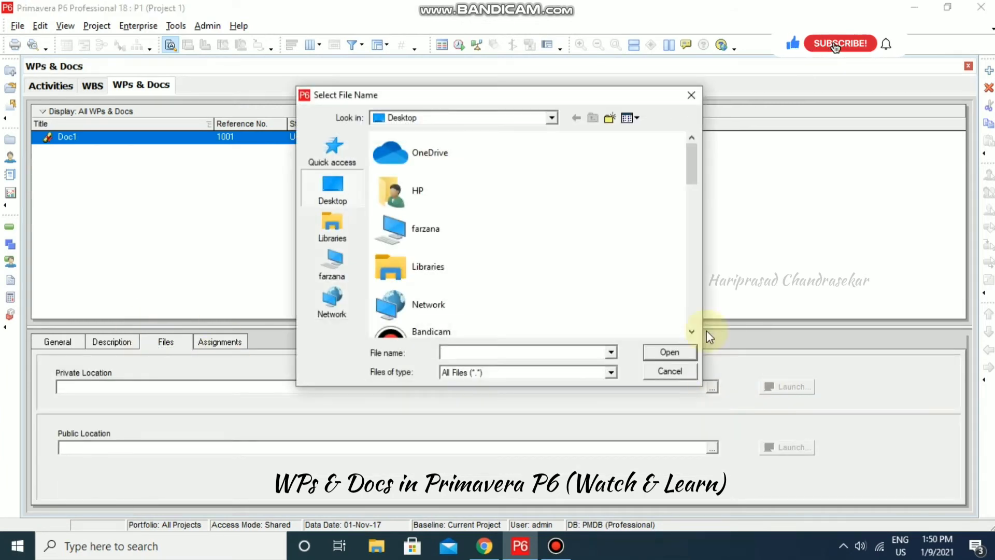
{"action": "scroll", "coordinate": [706, 331], "scroll_direction": "down", "scroll_amount": 10}
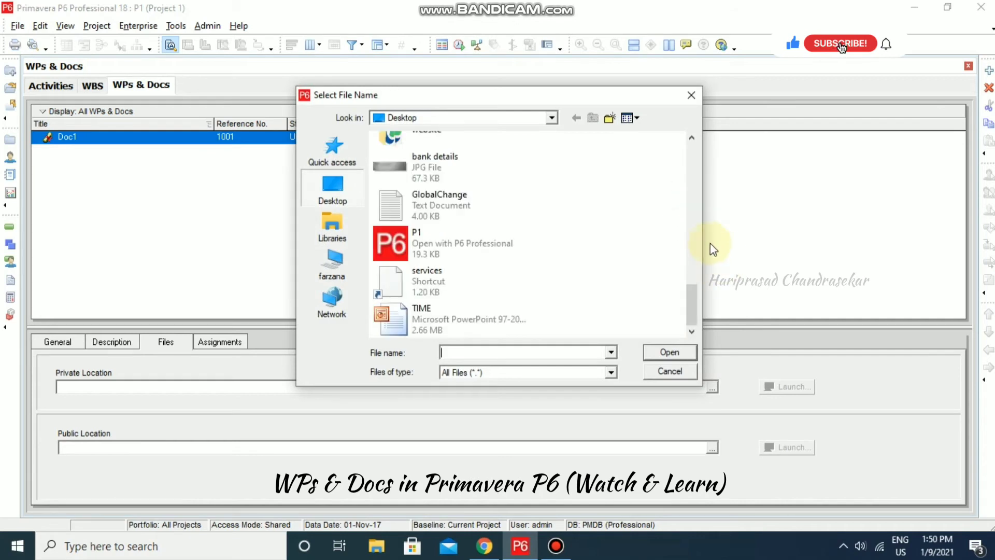
{"action": "left_click", "coordinate": [468, 204]}
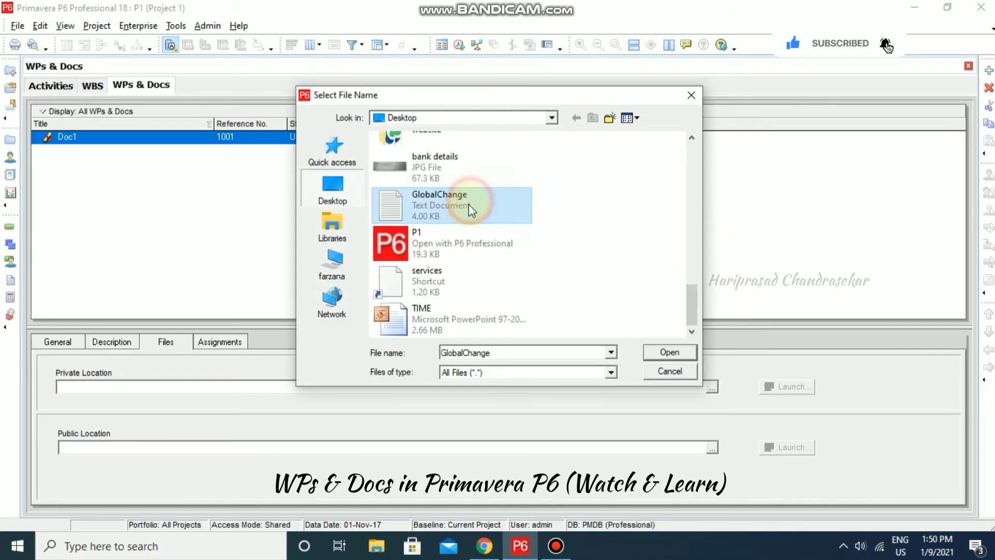
{"action": "left_click", "coordinate": [676, 352]}
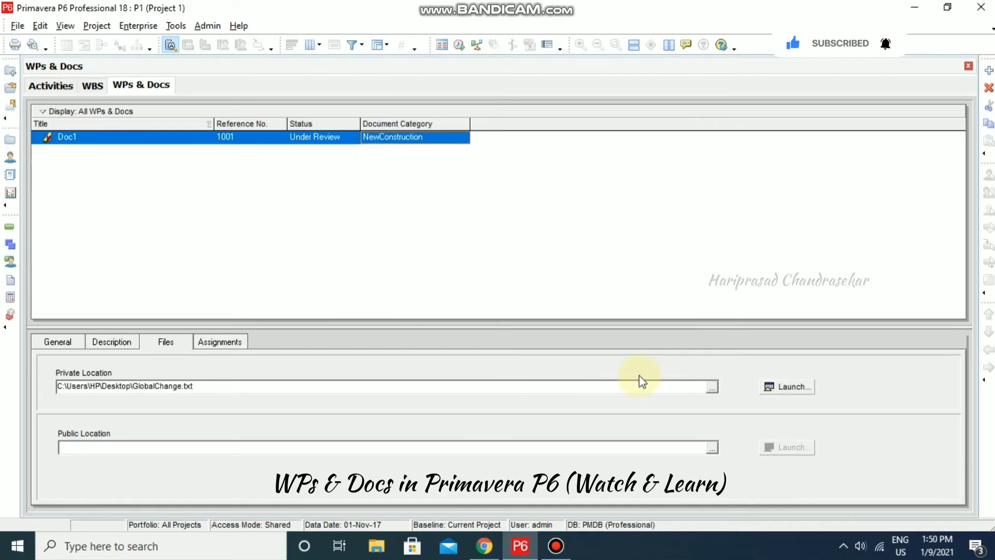
{"action": "left_click", "coordinate": [801, 389]}
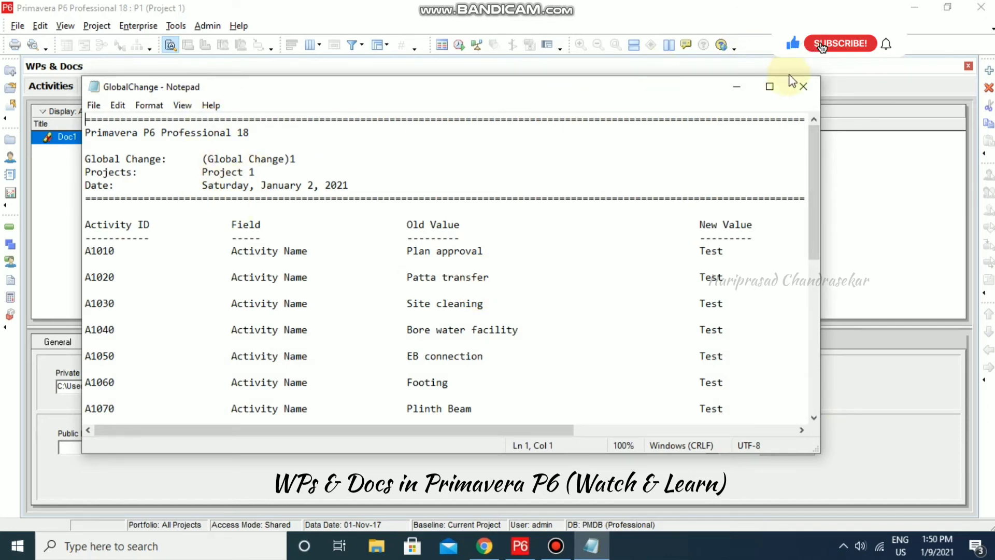
{"action": "left_click", "coordinate": [806, 89]}
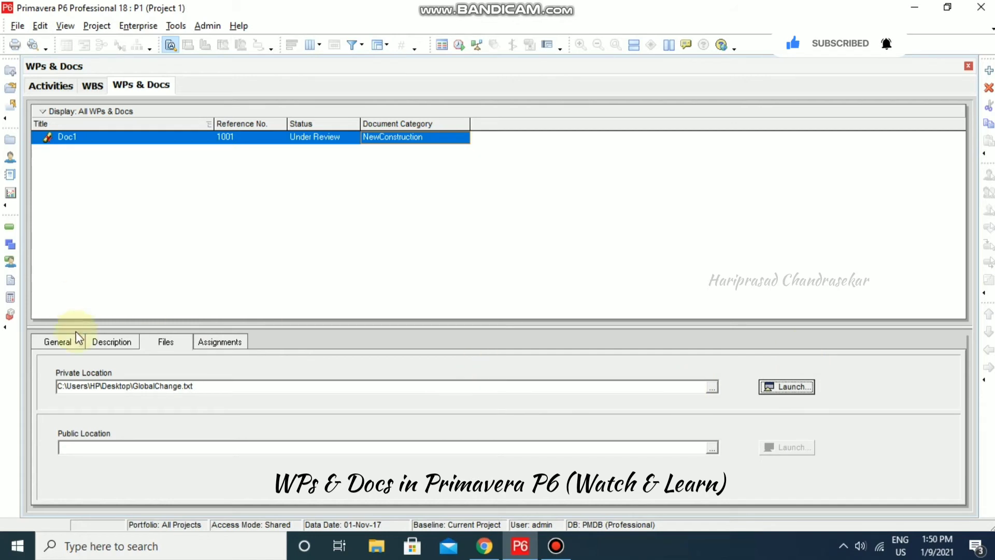
Step: Assign Doc1 to the WBS element P1 Project 1
{"action": "left_click", "coordinate": [222, 341]}
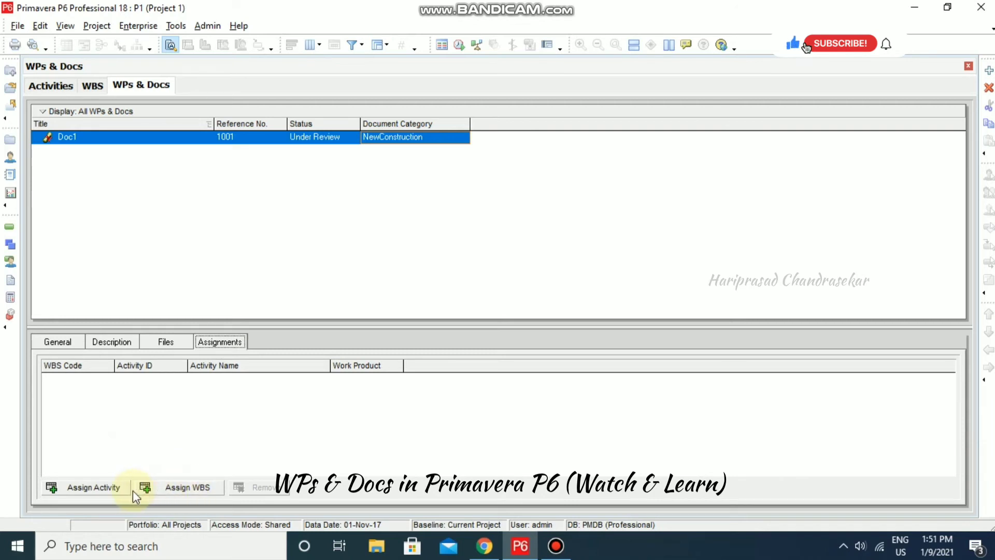
{"action": "left_click", "coordinate": [176, 487]}
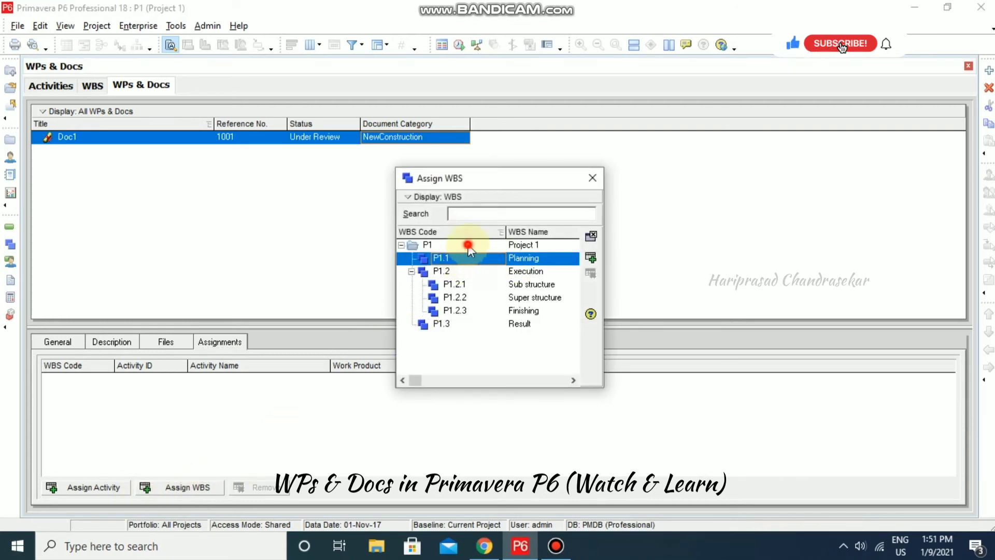
{"action": "left_click", "coordinate": [482, 245]}
{"action": "left_click", "coordinate": [591, 257]}
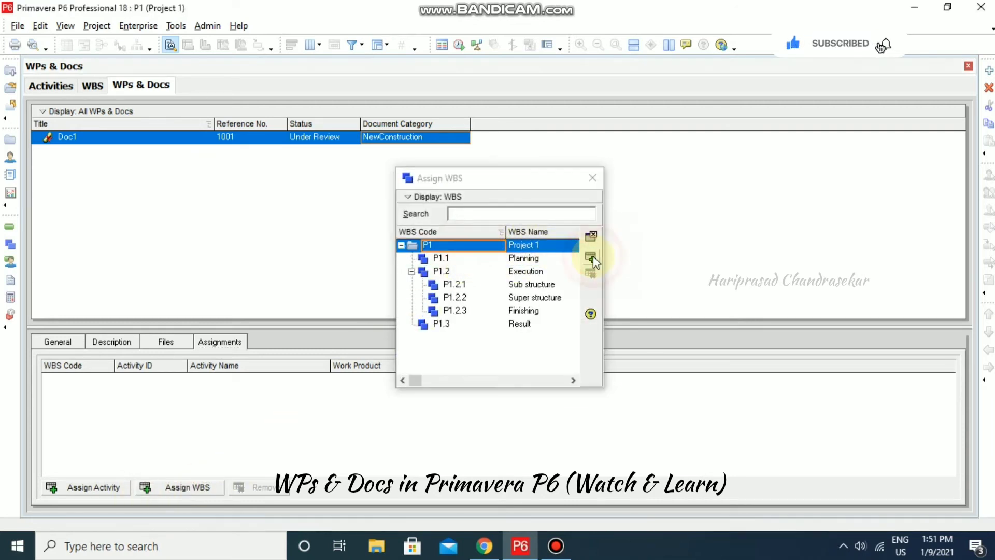
{"action": "left_click", "coordinate": [592, 178]}
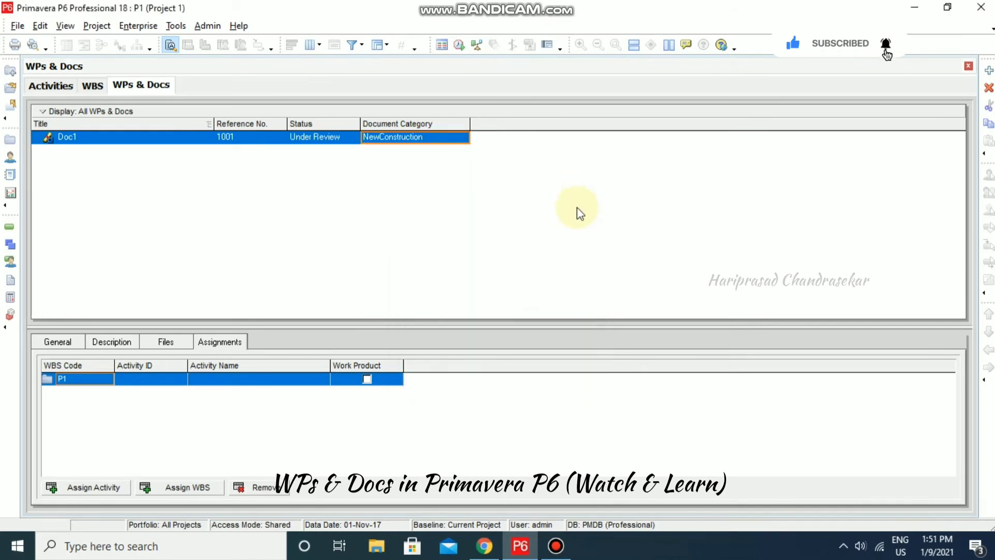
Step: Tick Work Product on Doc1's P1 assignment row
{"action": "left_click", "coordinate": [365, 384]}
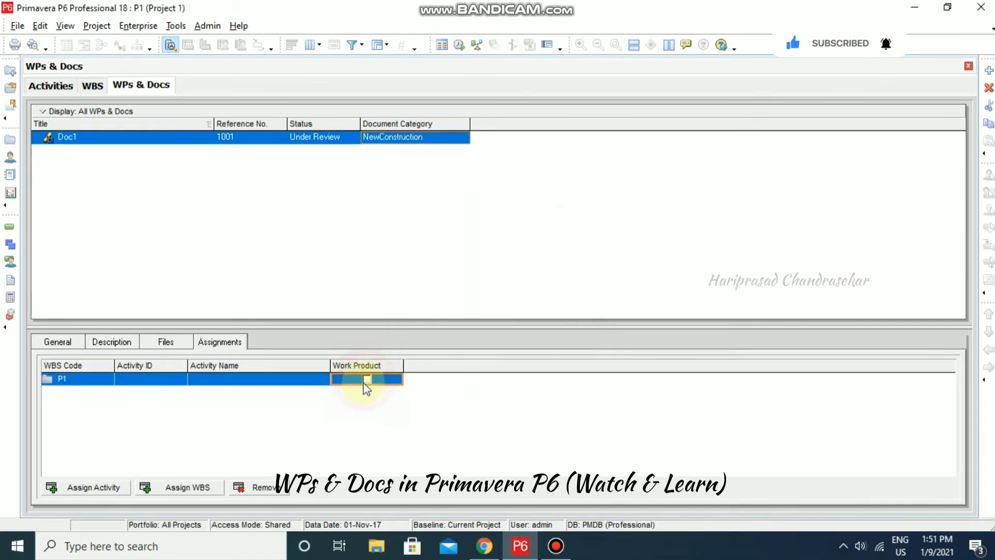
{"action": "left_click", "coordinate": [366, 380]}
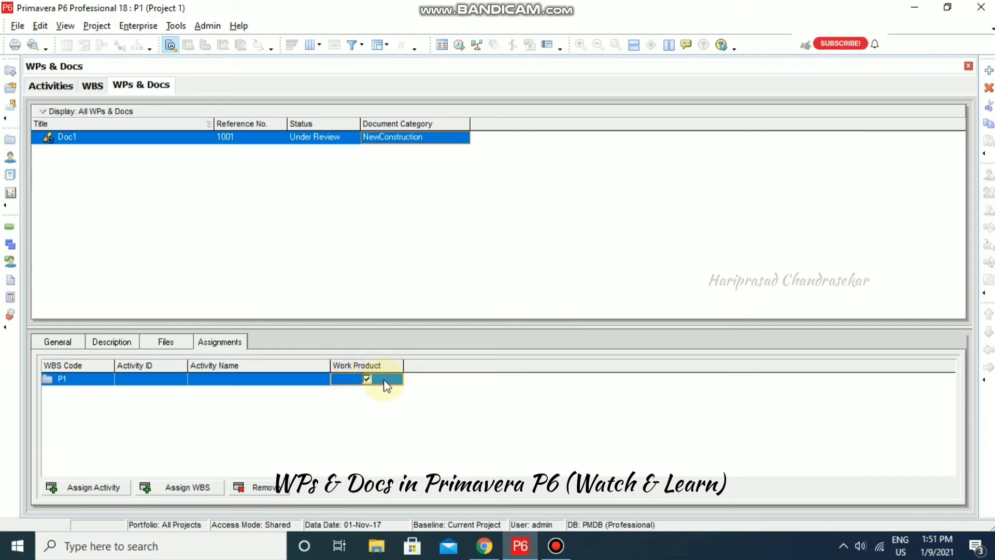
{"action": "left_click", "coordinate": [324, 439]}
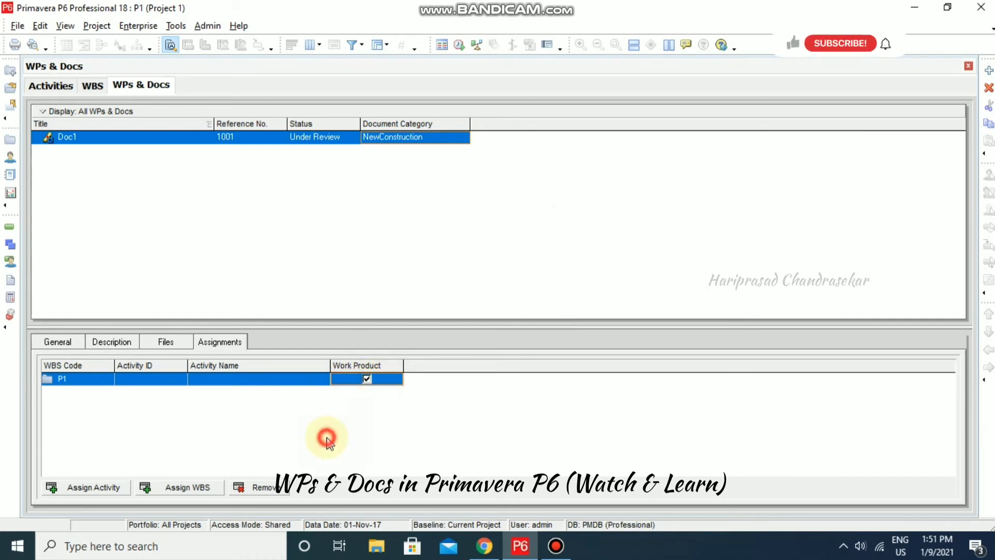
Step: In the WBS view, select Doc1 among P1's documents and review its details
{"action": "left_click", "coordinate": [97, 88]}
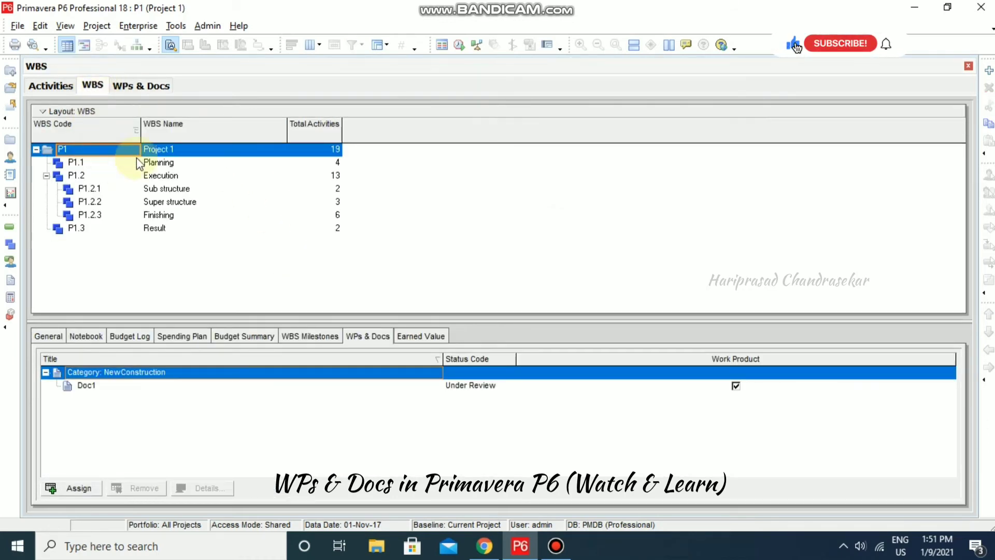
{"action": "left_click", "coordinate": [154, 386]}
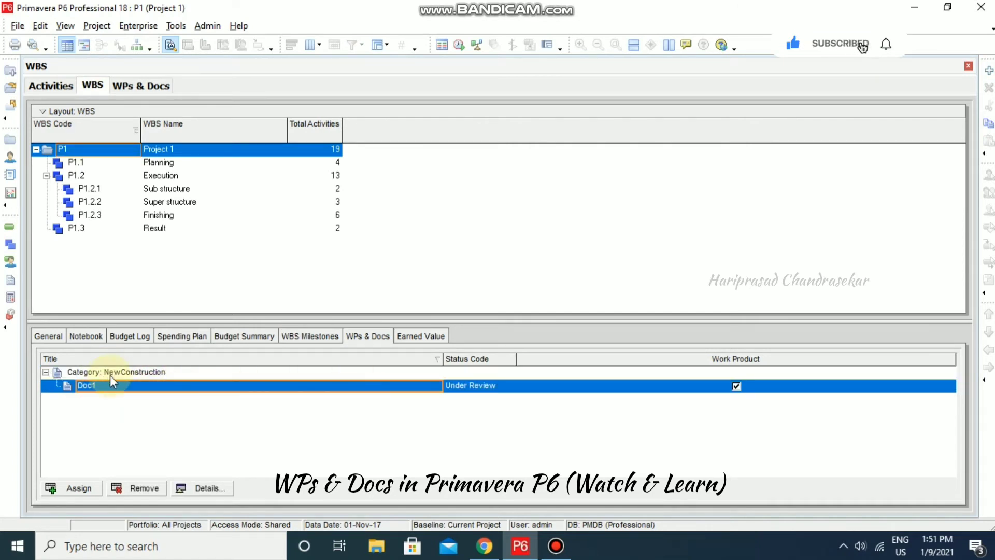
{"action": "left_click", "coordinate": [203, 487]}
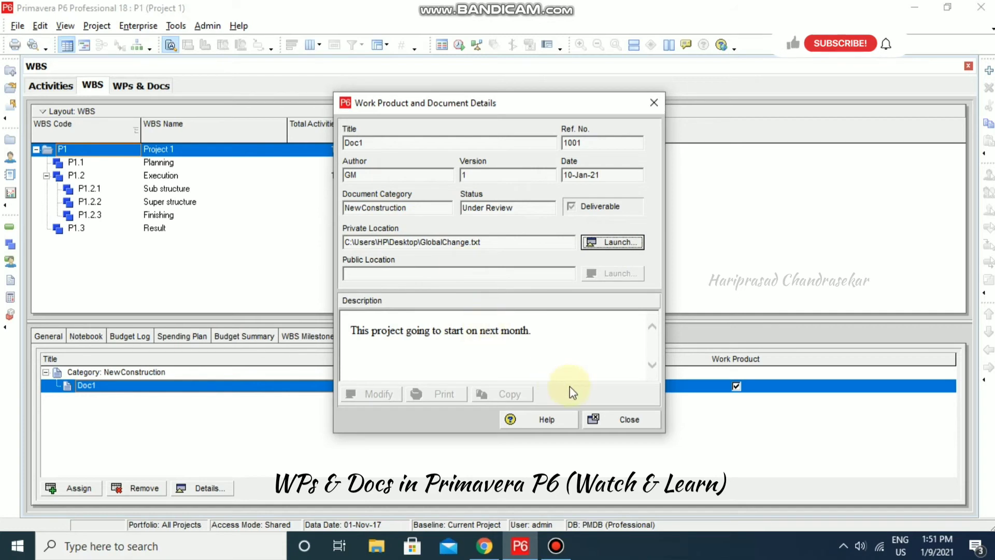
{"action": "left_click", "coordinate": [637, 419]}
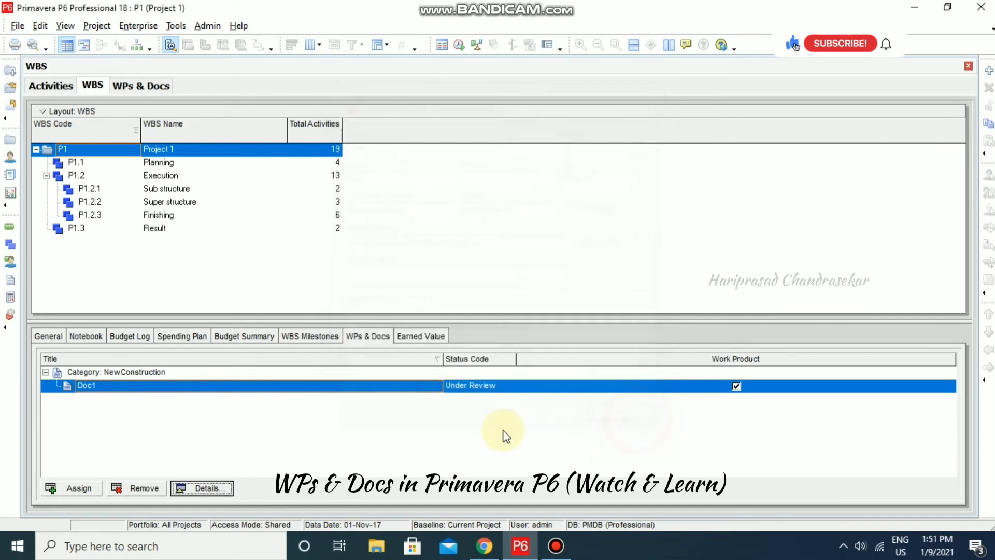
Step: Remove Doc1's assignment from WBS P1, confirming with Yes
{"action": "left_click", "coordinate": [79, 488]}
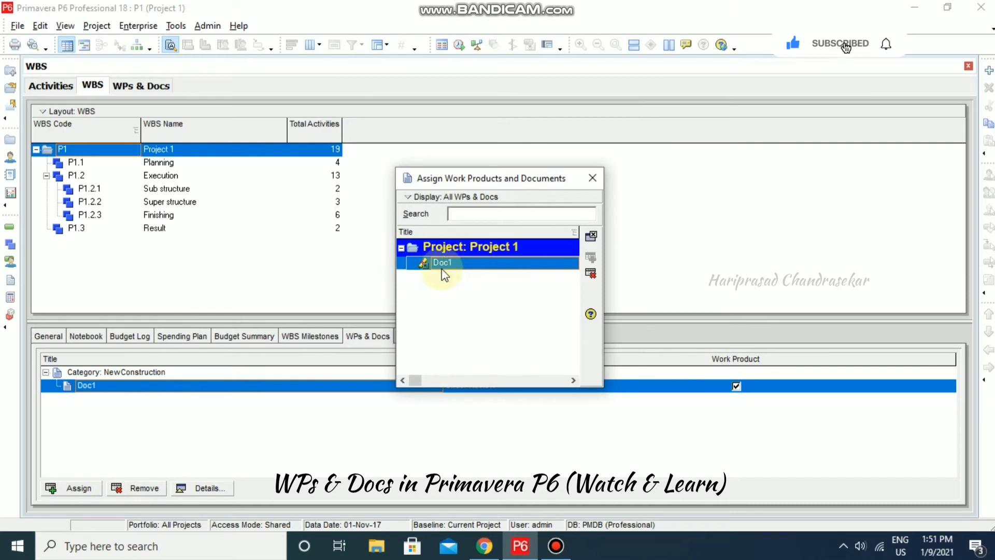
{"action": "left_click", "coordinate": [592, 177]}
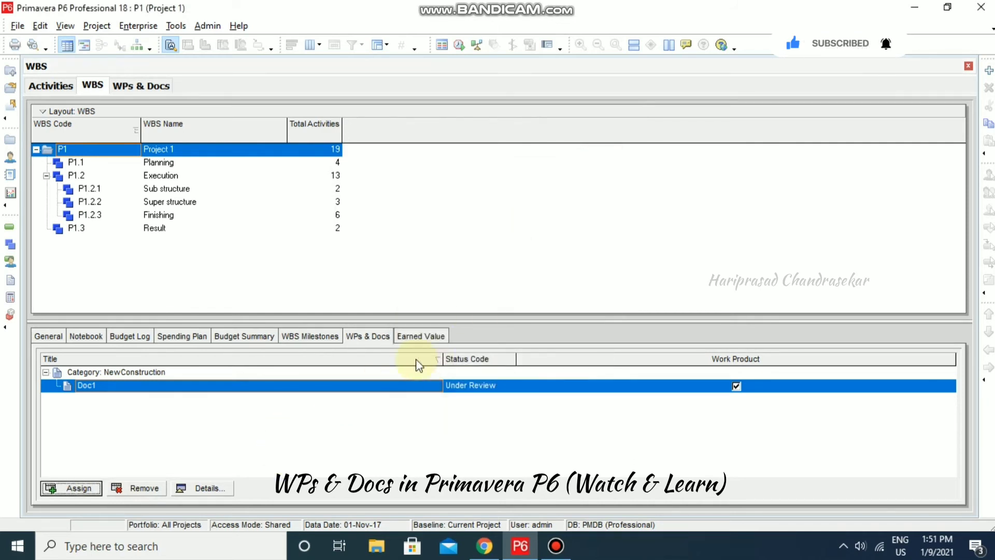
{"action": "left_click", "coordinate": [217, 491]}
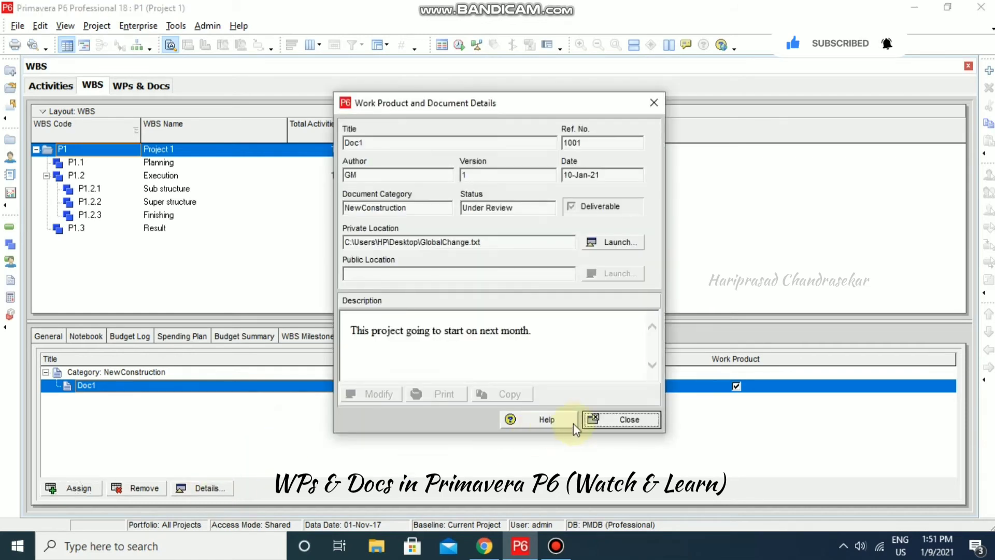
{"action": "left_click", "coordinate": [628, 417]}
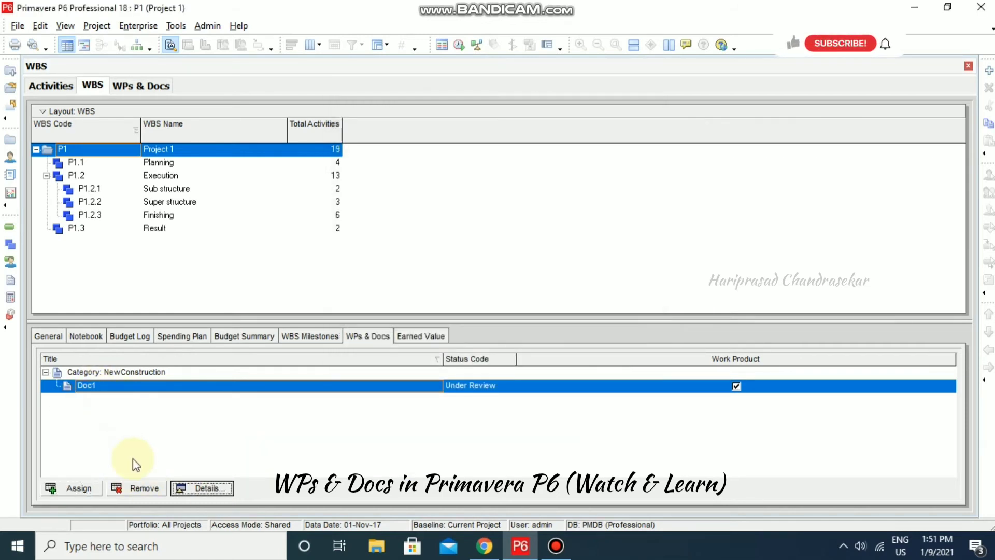
{"action": "left_click", "coordinate": [140, 487]}
{"action": "left_click", "coordinate": [446, 295]}
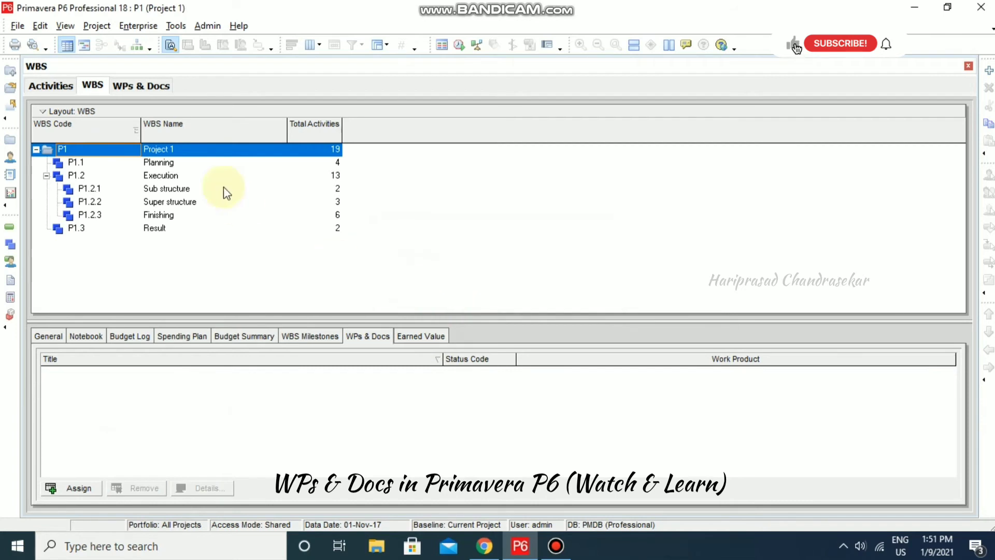
Step: Return to the WPs & Docs list showing all items and add a new document entry
{"action": "left_click", "coordinate": [138, 85]}
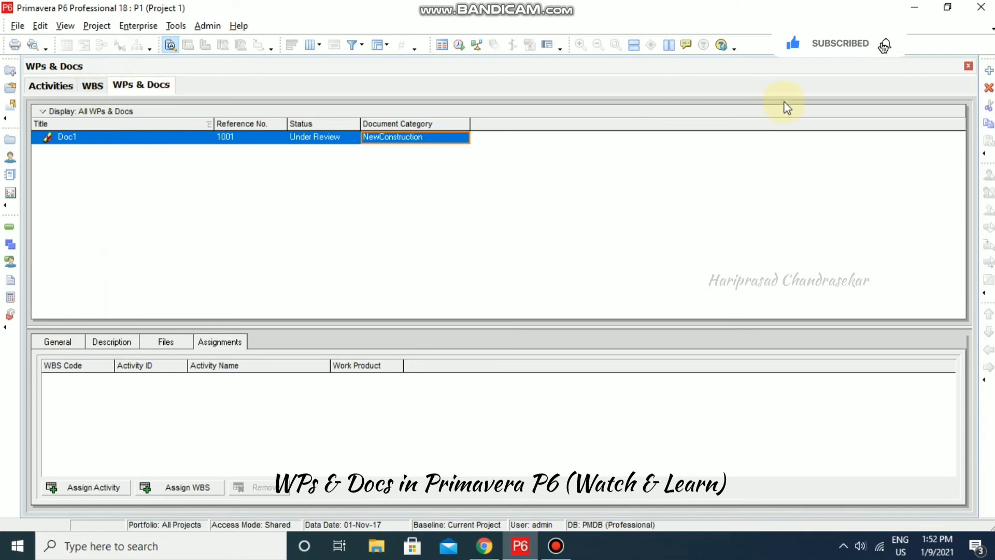
{"action": "left_click", "coordinate": [63, 111]}
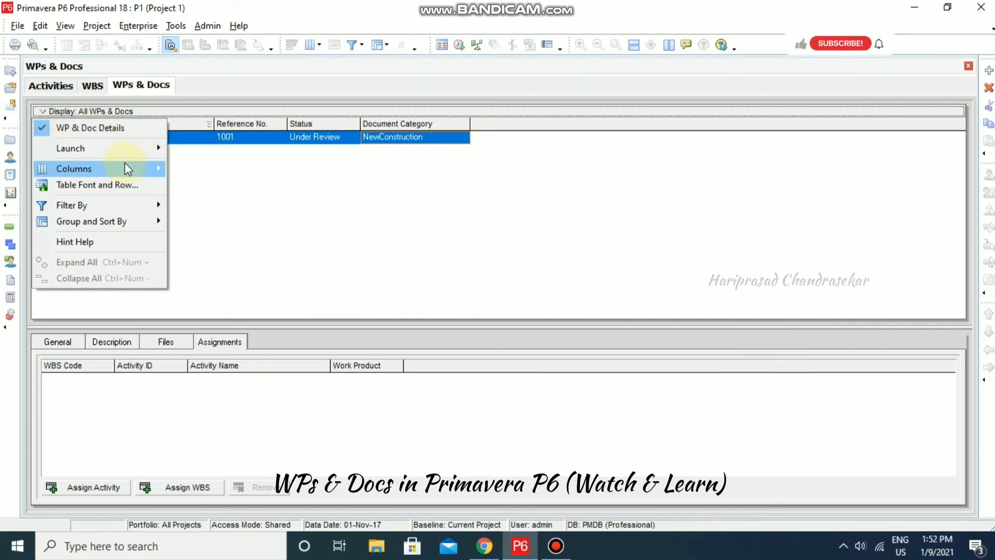
{"action": "mouse_move", "coordinate": [138, 171]}
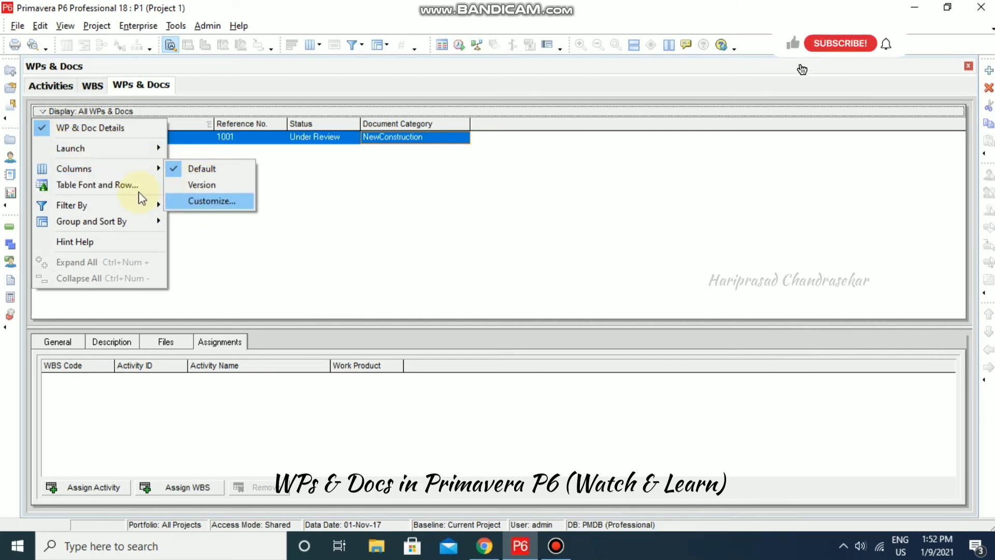
{"action": "mouse_move", "coordinate": [146, 204]}
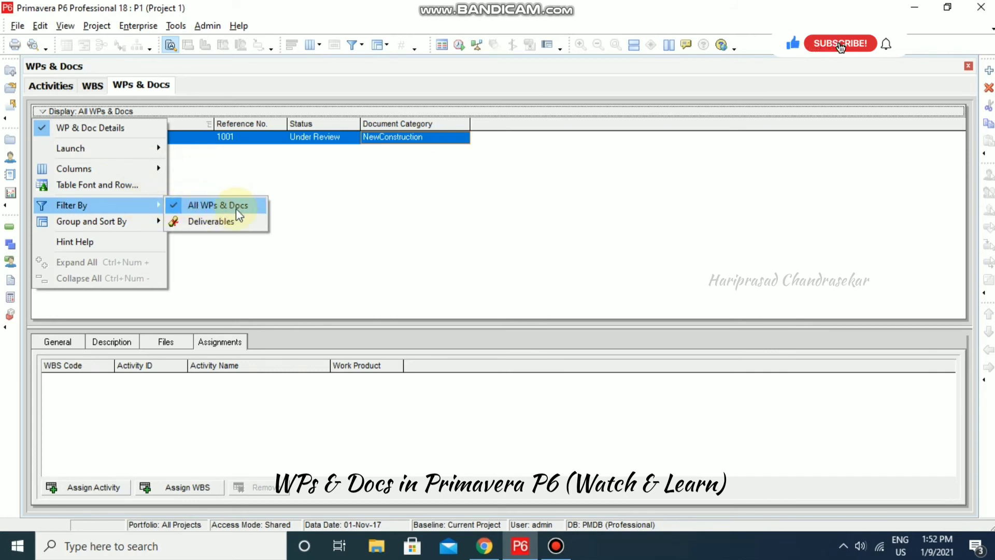
{"action": "left_click", "coordinate": [202, 251]}
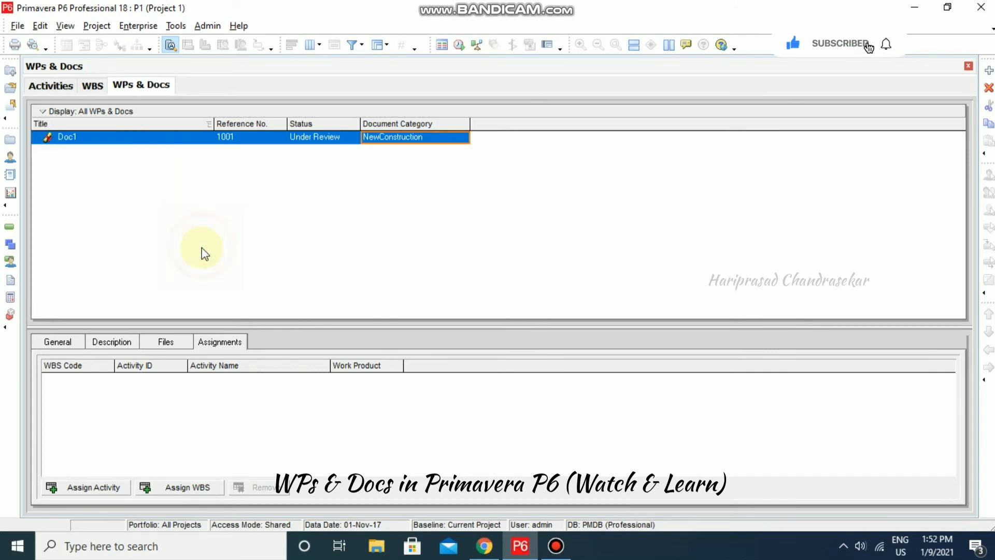
{"action": "left_click", "coordinate": [988, 70]}
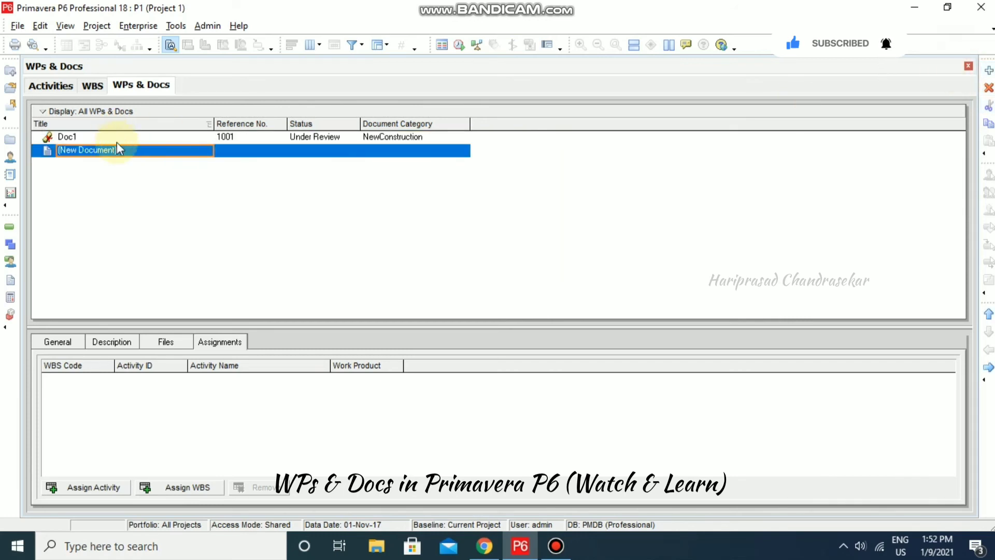
Step: Add two more new documents, then filter to deliverables and view Doc1's details
{"action": "left_click", "coordinate": [988, 70]}
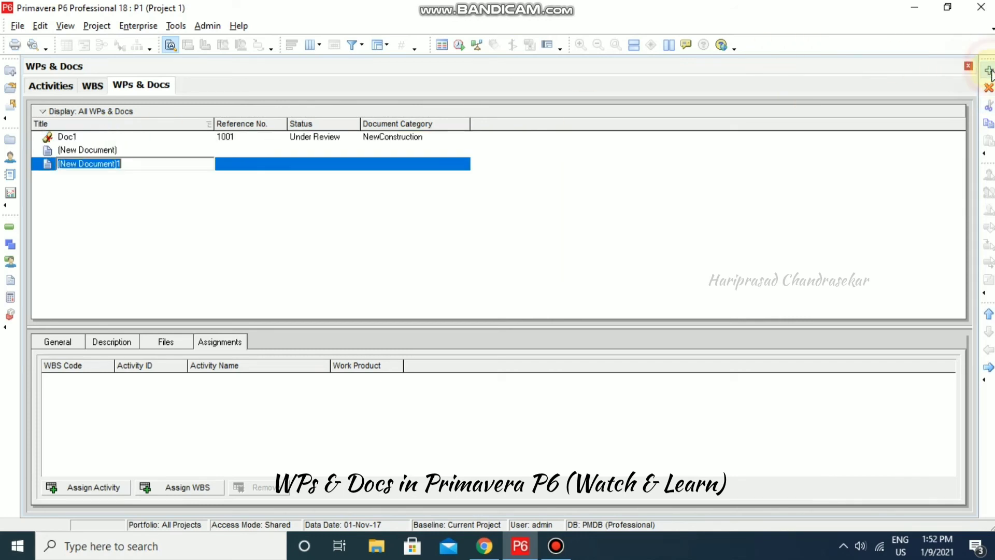
{"action": "left_click", "coordinate": [988, 70]}
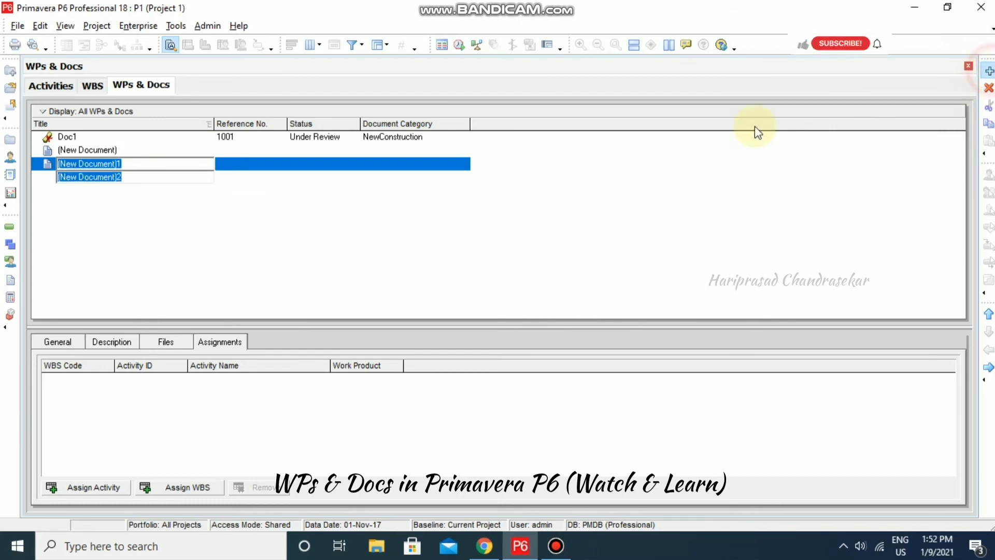
{"action": "left_click", "coordinate": [44, 112]}
{"action": "mouse_move", "coordinate": [73, 204]}
{"action": "left_click", "coordinate": [204, 220]}
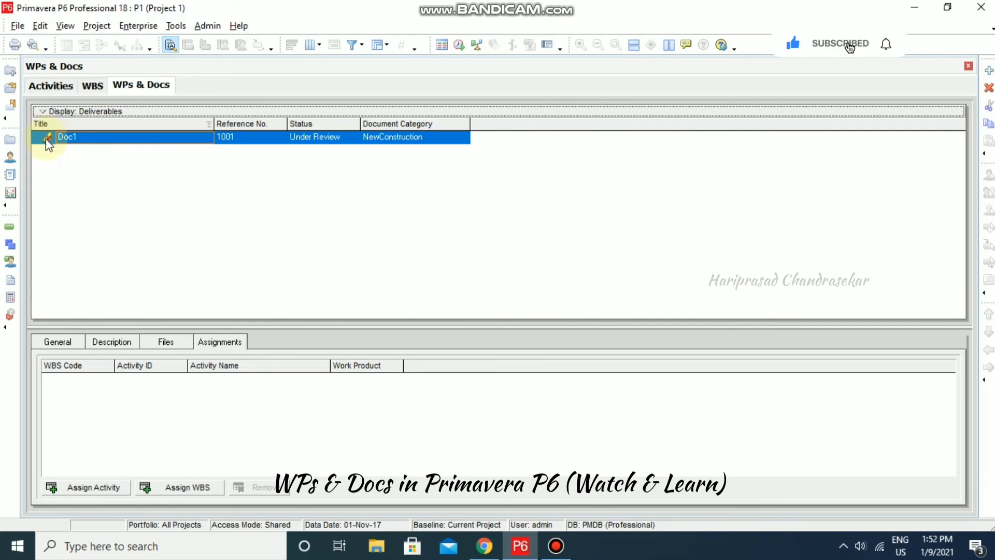
{"action": "left_click", "coordinate": [70, 342]}
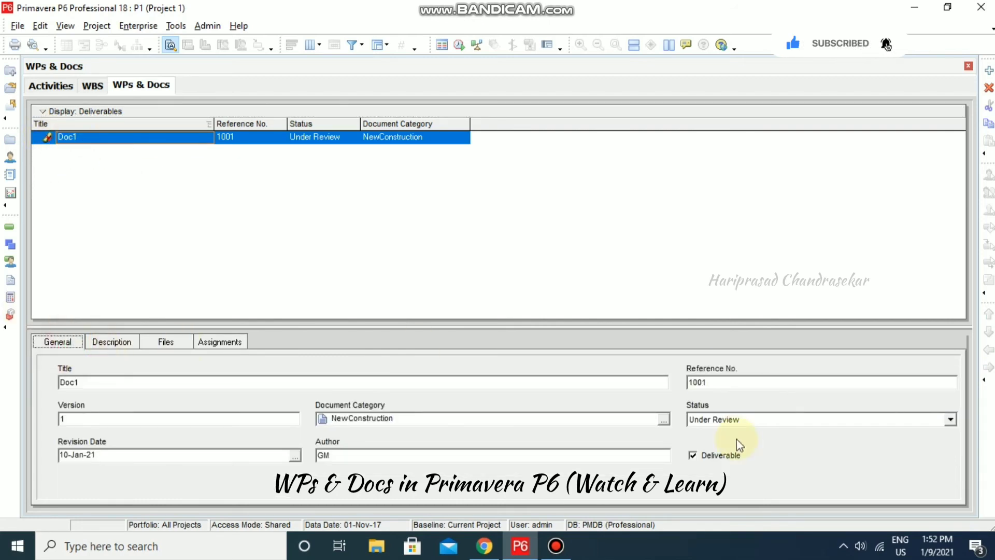
Step: Show all WPs & Docs again and mark (New Document)1 as a deliverable
{"action": "left_click", "coordinate": [61, 111]}
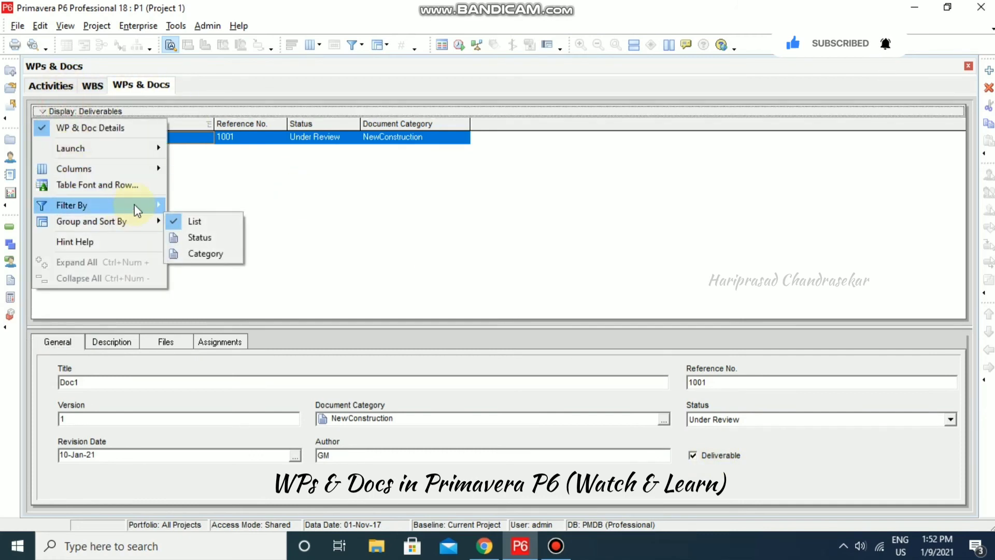
{"action": "mouse_move", "coordinate": [137, 205]}
{"action": "left_click", "coordinate": [203, 206]}
{"action": "left_click", "coordinate": [49, 164]}
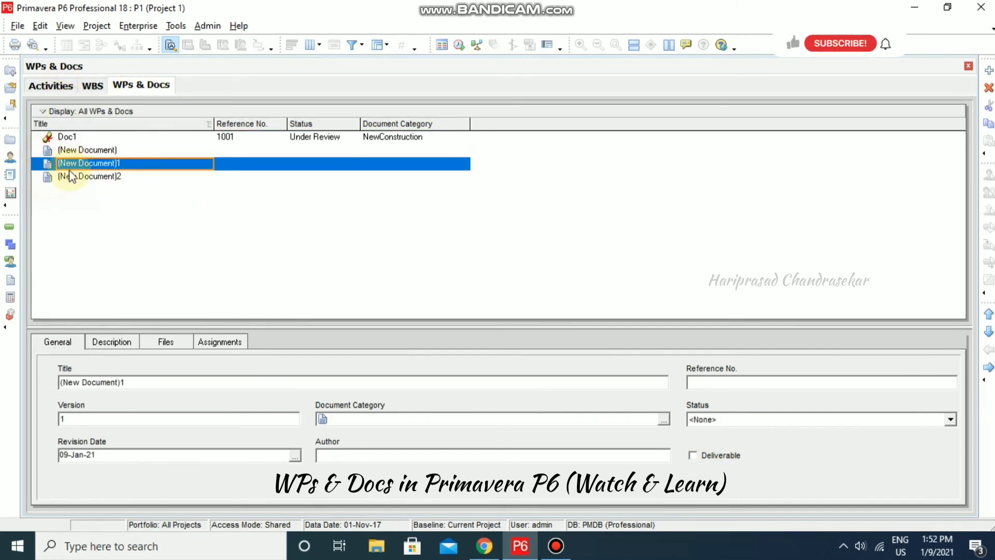
{"action": "left_click", "coordinate": [694, 456]}
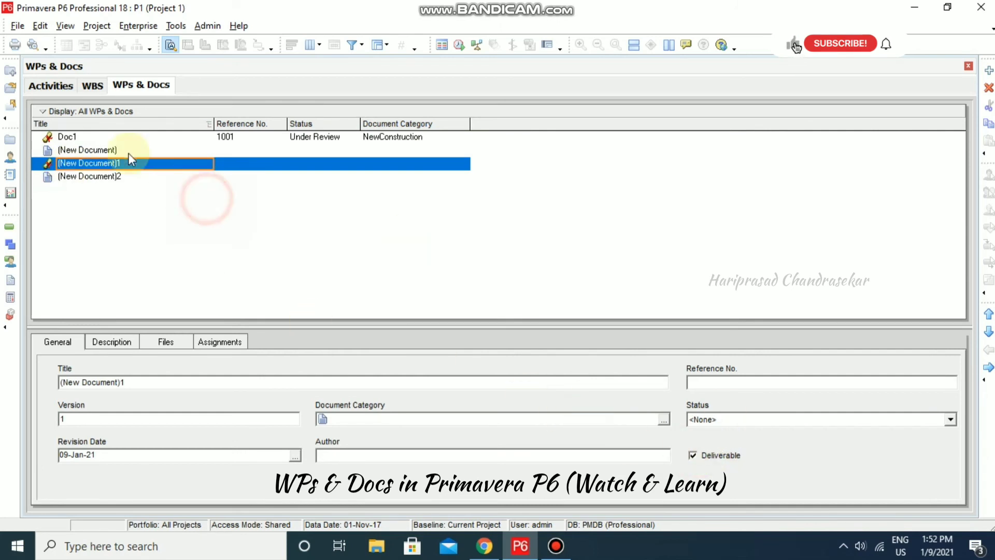
Step: Filter the list to deliverables only and show the document's activity assignments
{"action": "left_click", "coordinate": [61, 111]}
{"action": "mouse_move", "coordinate": [155, 203]}
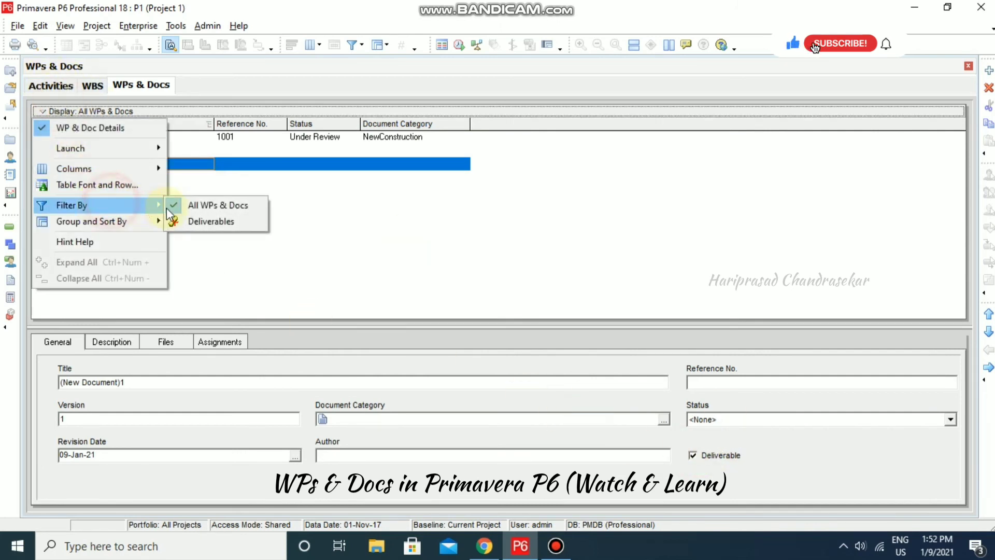
{"action": "left_click", "coordinate": [202, 219]}
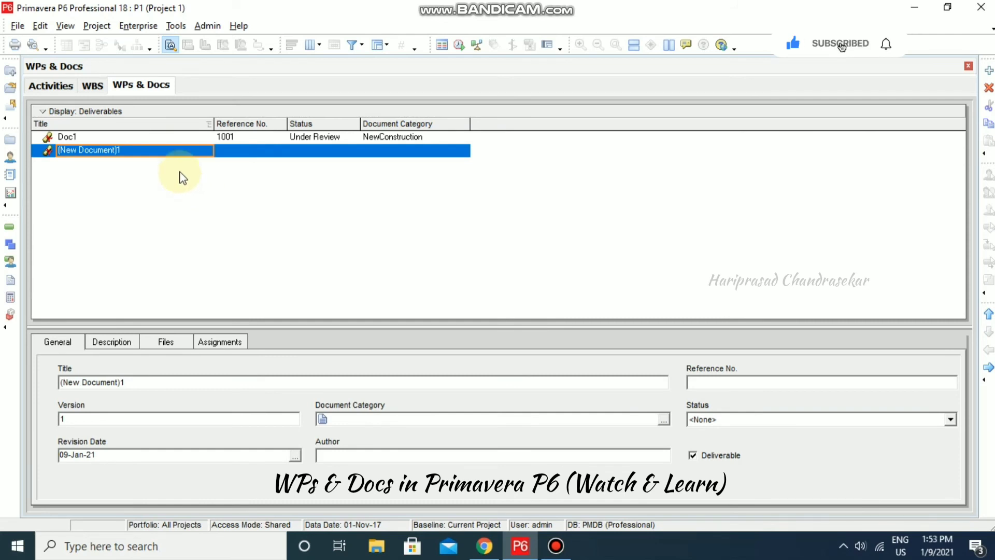
{"action": "left_click", "coordinate": [225, 342]}
Step: Link A1000 Registration to (New Document)1 and verify it in the Activities view
{"action": "left_click", "coordinate": [115, 486]}
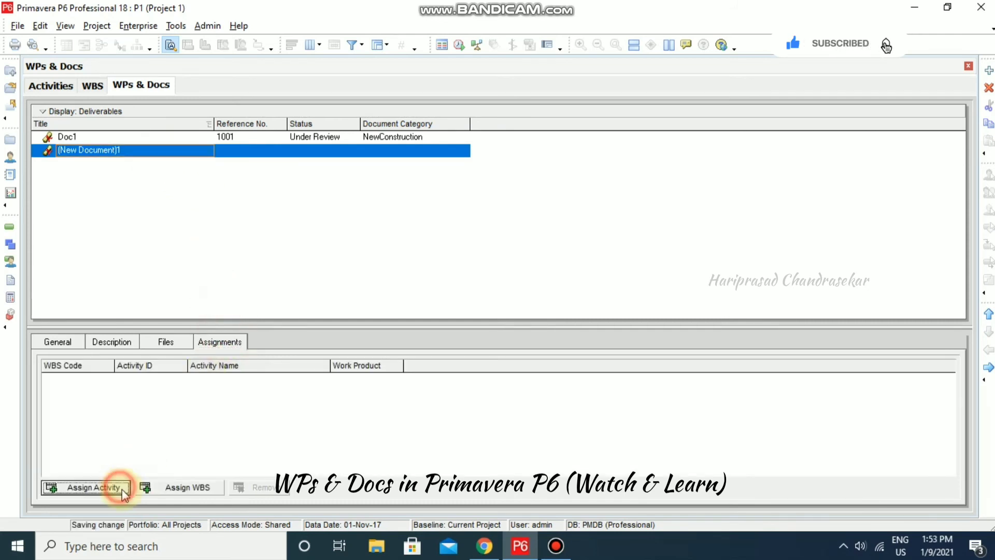
{"action": "left_click", "coordinate": [480, 291]}
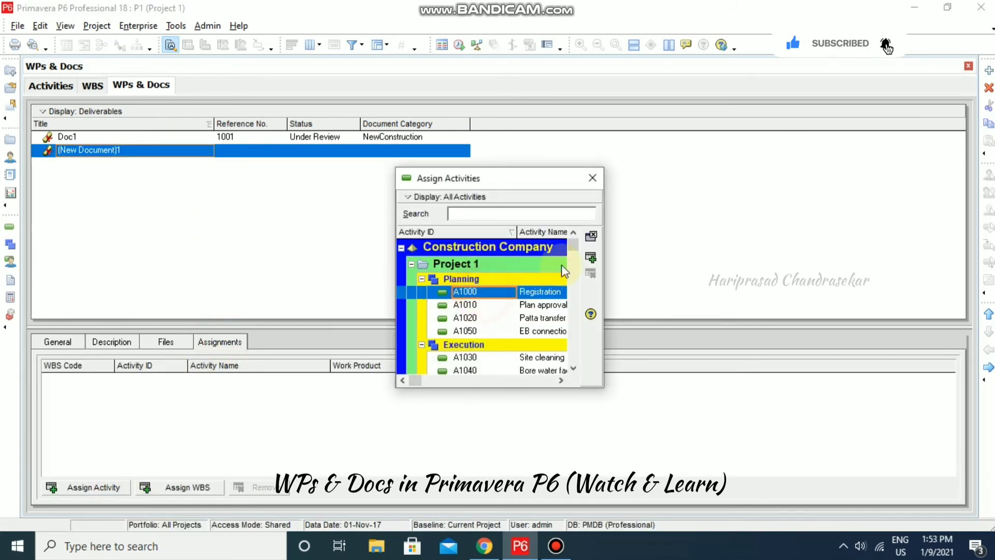
{"action": "left_click", "coordinate": [590, 259]}
{"action": "left_click", "coordinate": [593, 177]}
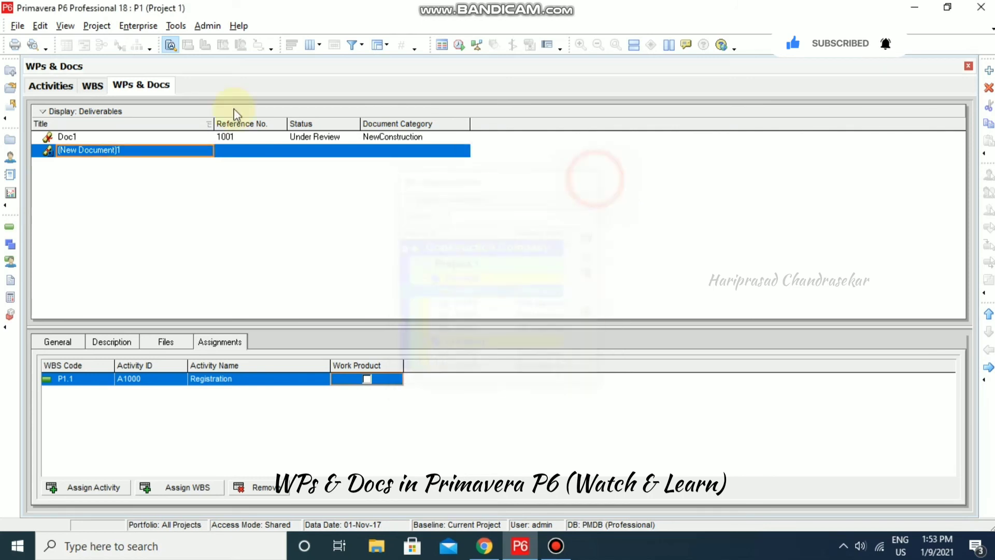
{"action": "left_click", "coordinate": [39, 83]}
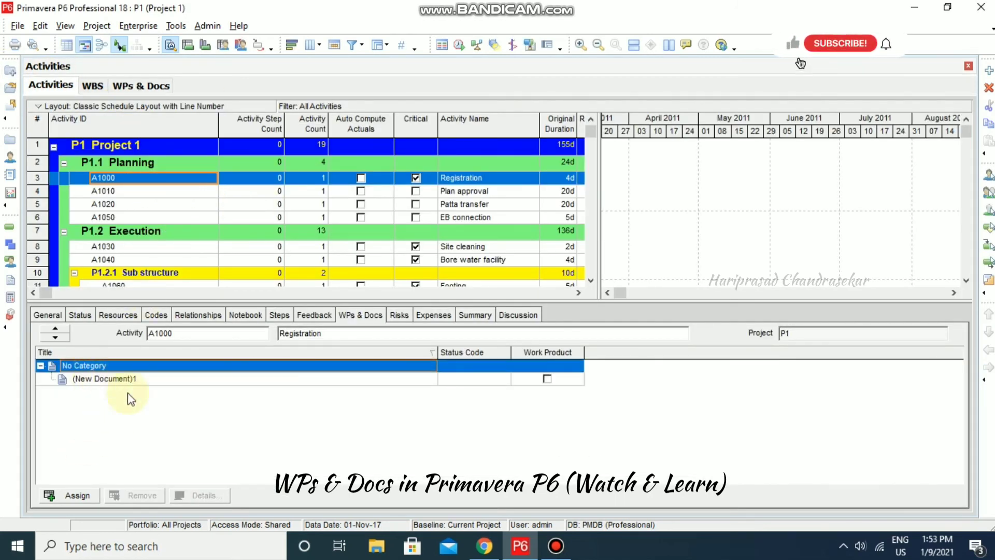
{"action": "left_click", "coordinate": [140, 91]}
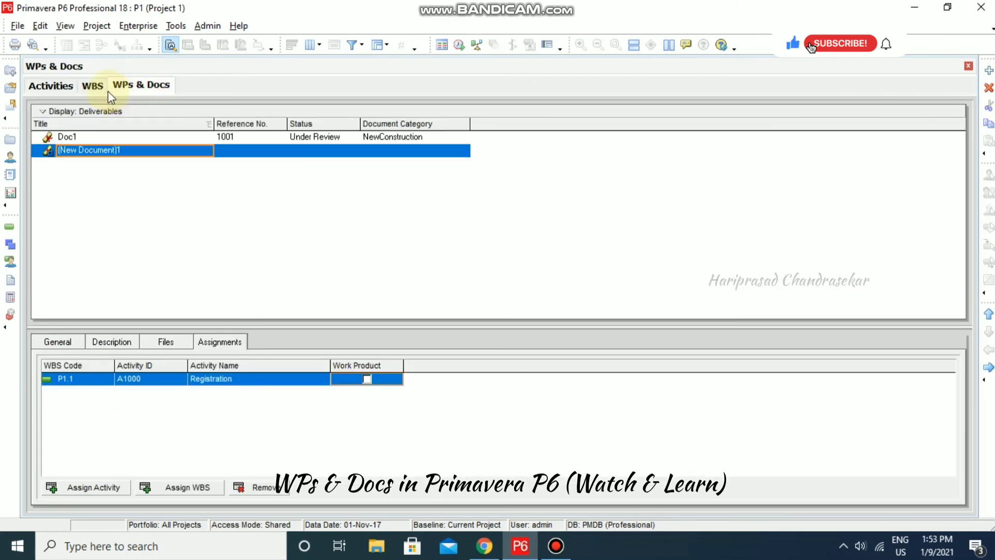
Step: Set (New Document)1's category to Templates, status to Approved and reference number to 1002
{"action": "left_click", "coordinate": [457, 154]}
{"action": "left_click", "coordinate": [462, 151]}
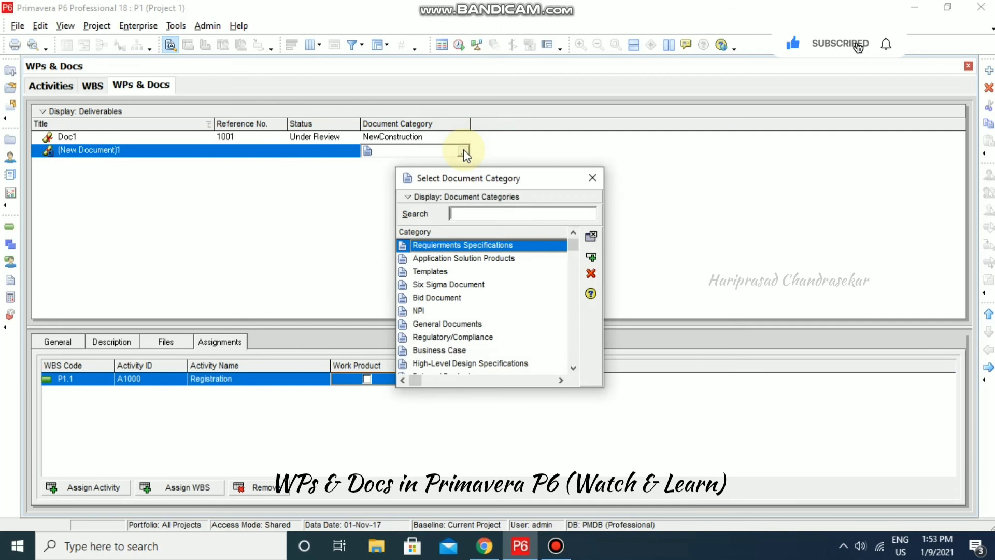
{"action": "double_click", "coordinate": [461, 272]}
{"action": "left_click", "coordinate": [355, 155]}
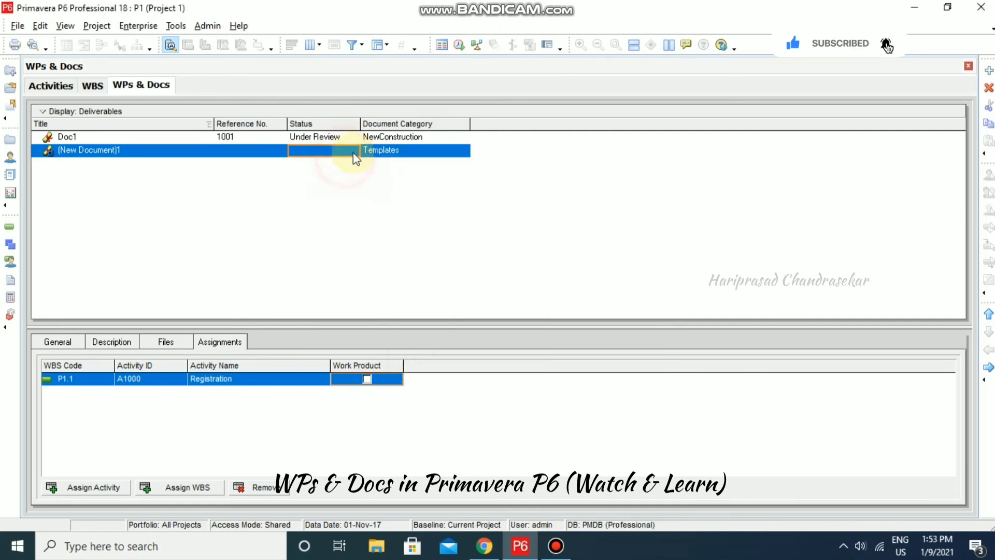
{"action": "left_click", "coordinate": [355, 156]}
{"action": "left_click", "coordinate": [343, 171]}
{"action": "left_click", "coordinate": [269, 157]}
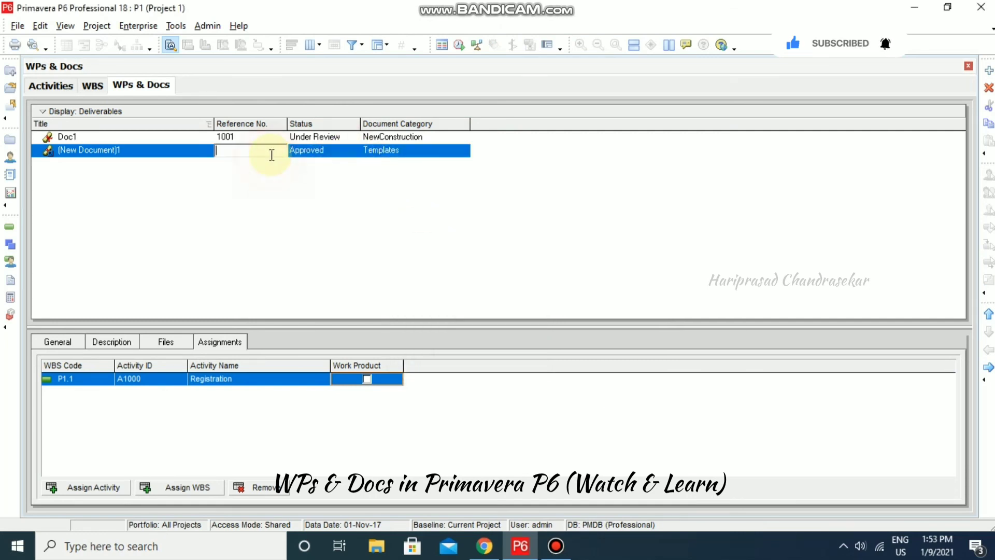
{"action": "type", "text": "1002"}
{"action": "key", "text": "Return"}
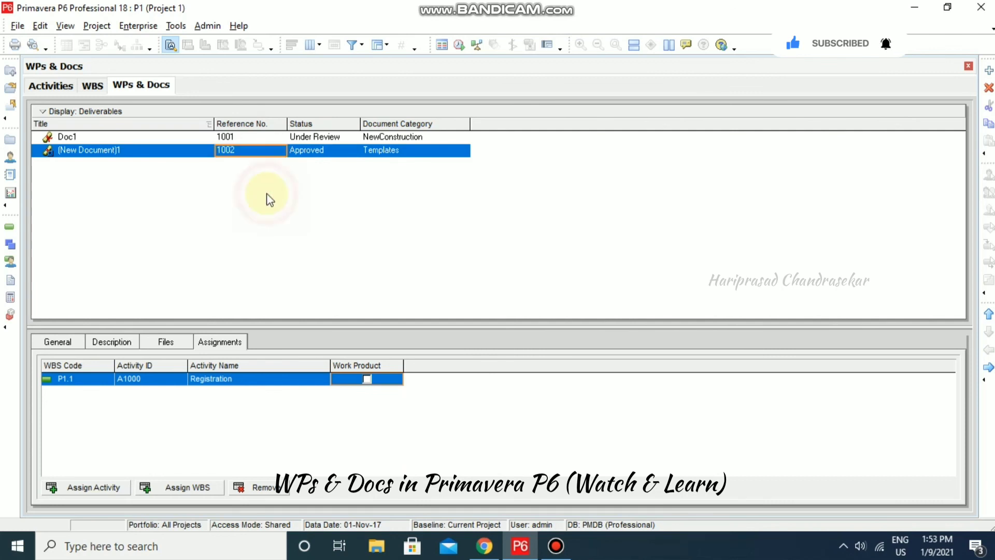
{"action": "left_click", "coordinate": [48, 92]}
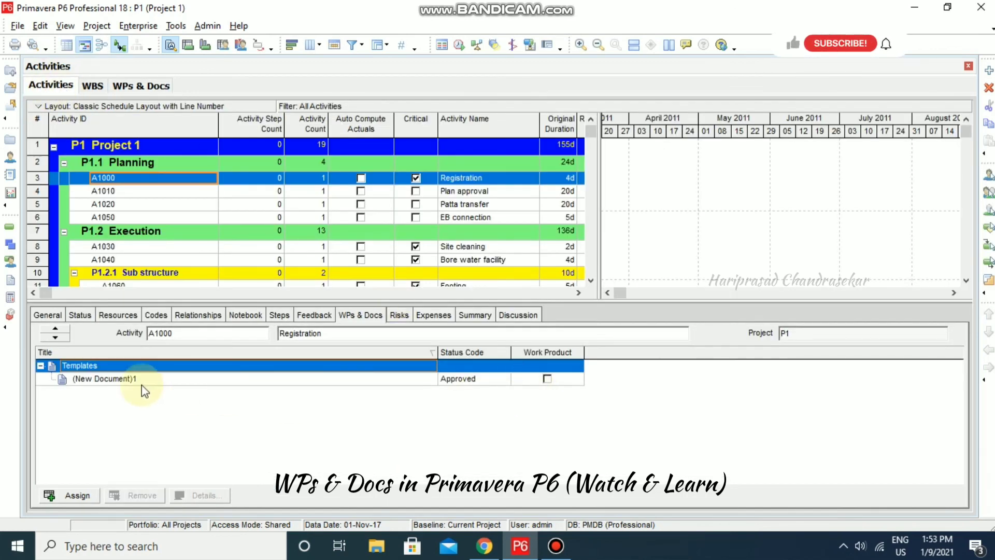
Step: Open the Work Product and Document Details for (New Document)1 under activity A1000
{"action": "left_click", "coordinate": [293, 379]}
{"action": "left_click", "coordinate": [210, 496]}
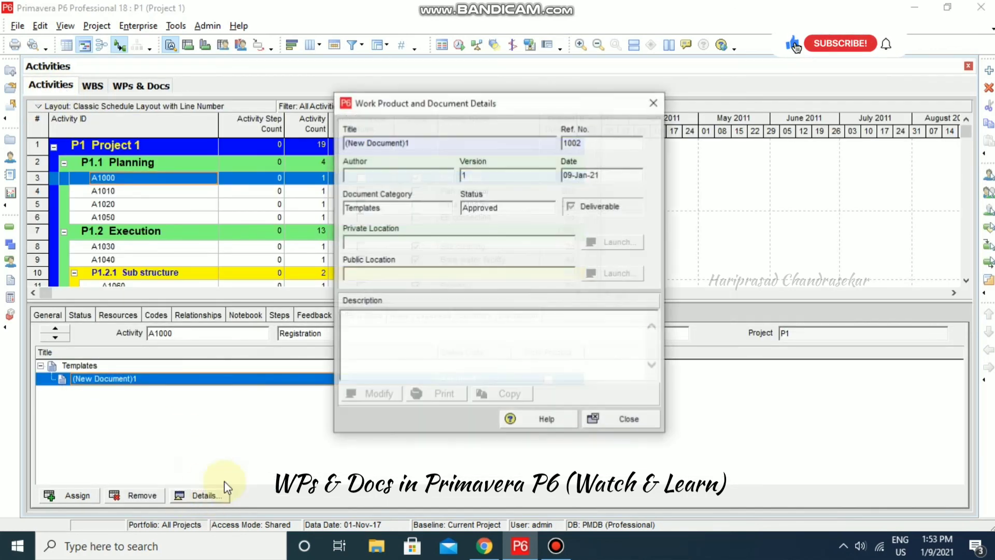